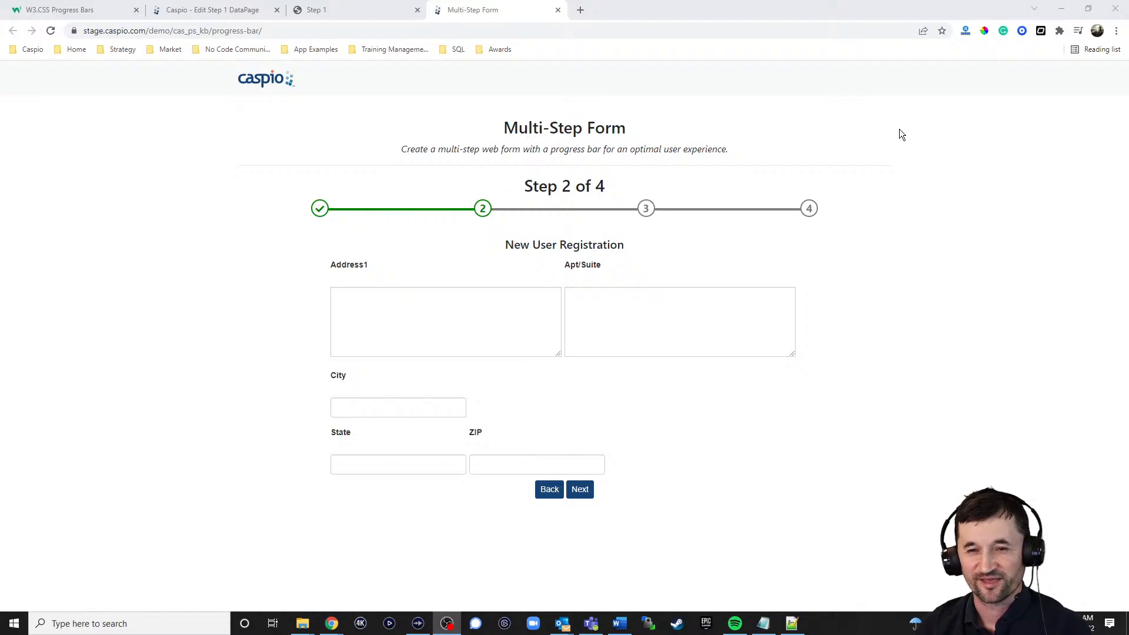
# Step: Review the Step 1 DataPage's progress bar HTML and its live form, and take the Multi-Step Form demo back to step 1 of 4
pyautogui.click(217, 11)
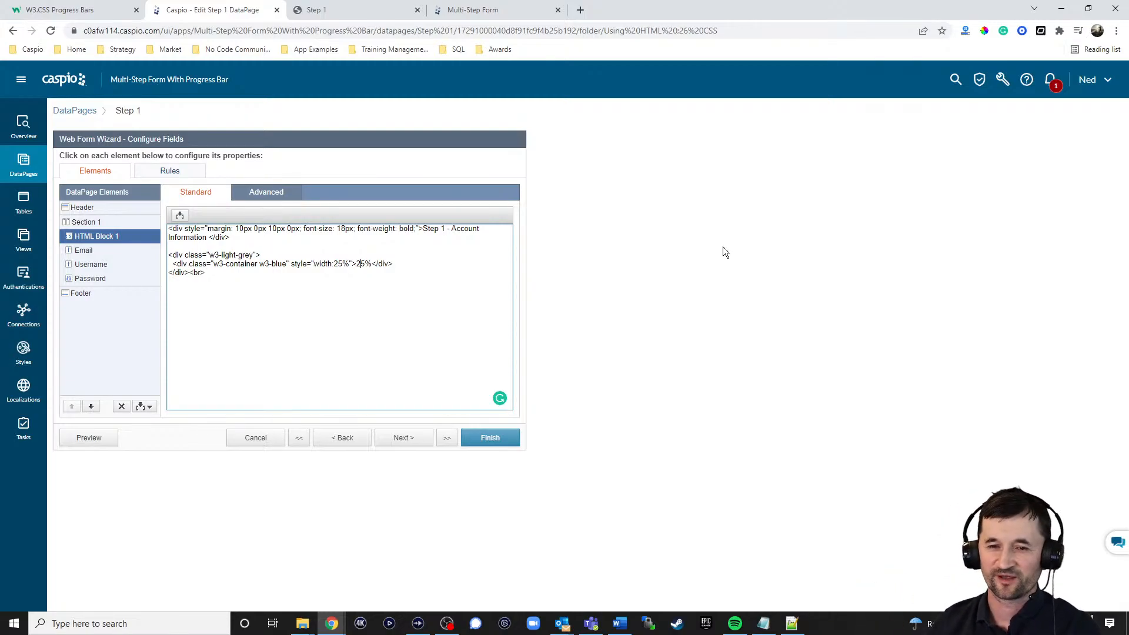
pyautogui.click(353, 16)
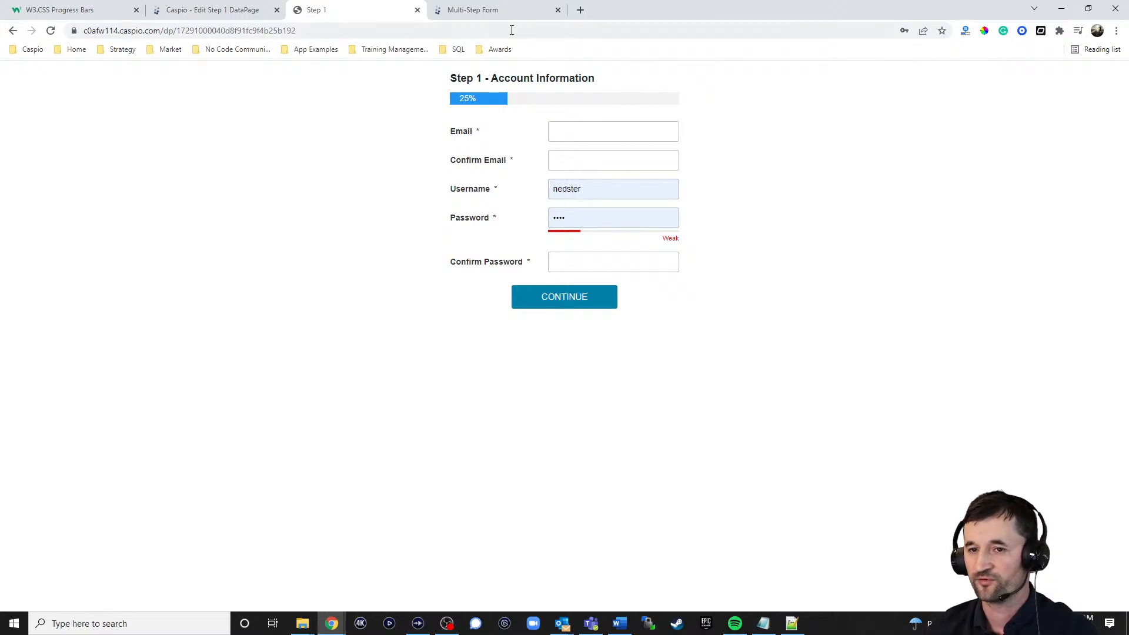
pyautogui.click(498, 12)
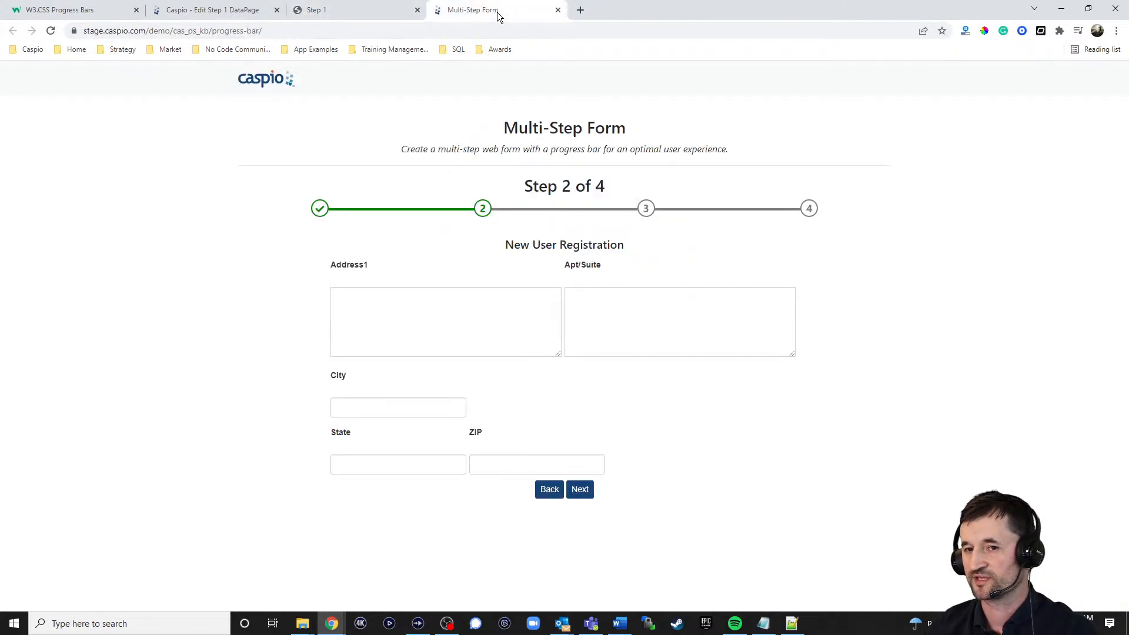
pyautogui.click(582, 494)
pyautogui.click(541, 342)
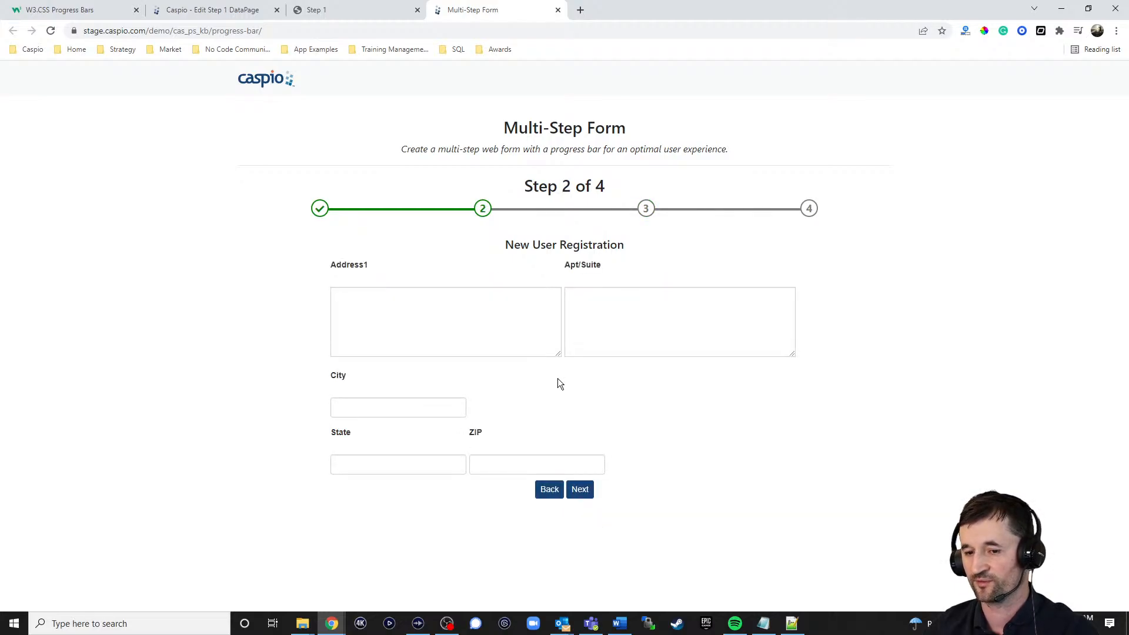
pyautogui.click(548, 487)
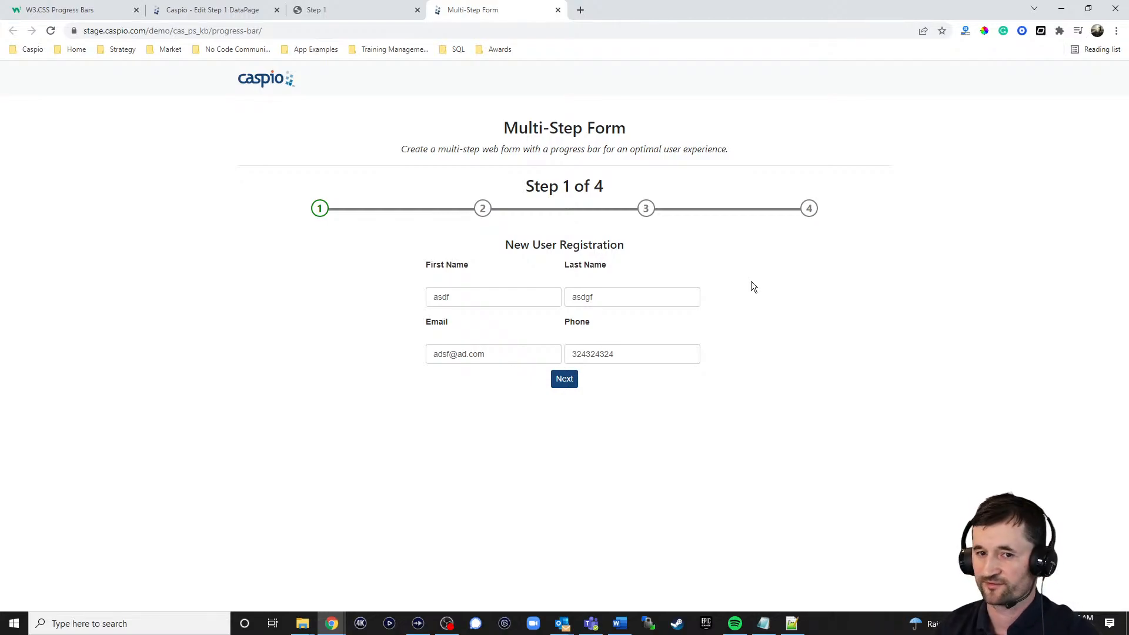
# Step: On the live Step 1 Account Information form, enter the email address, repeat it in Confirm Email and fill in the username
pyautogui.click(329, 12)
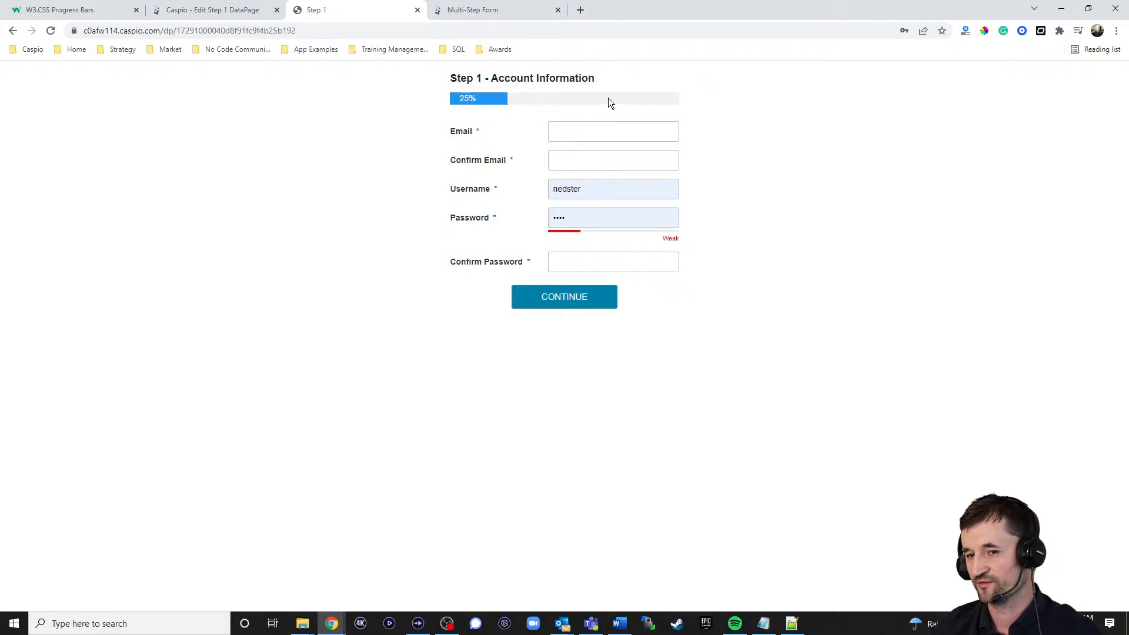
pyautogui.click(609, 132)
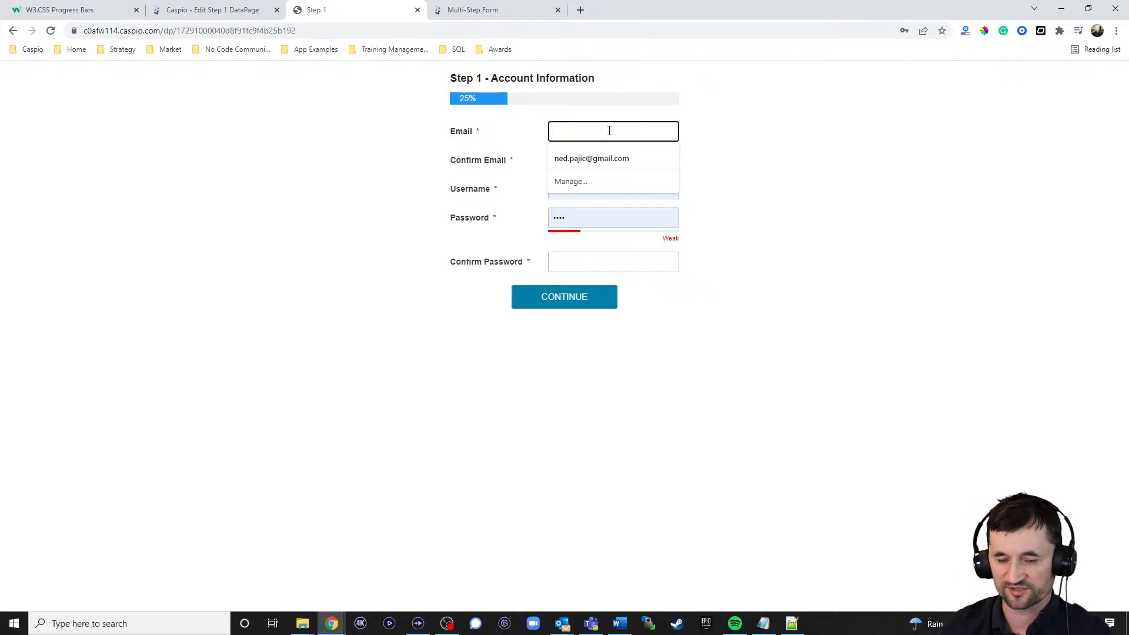
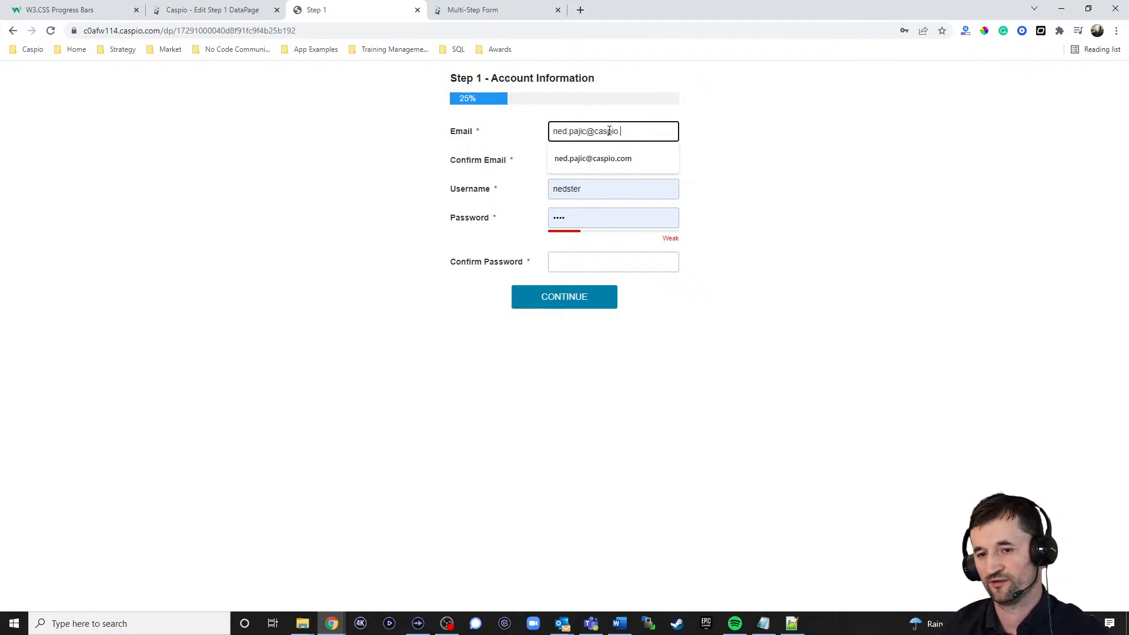
pyautogui.press('Tab')
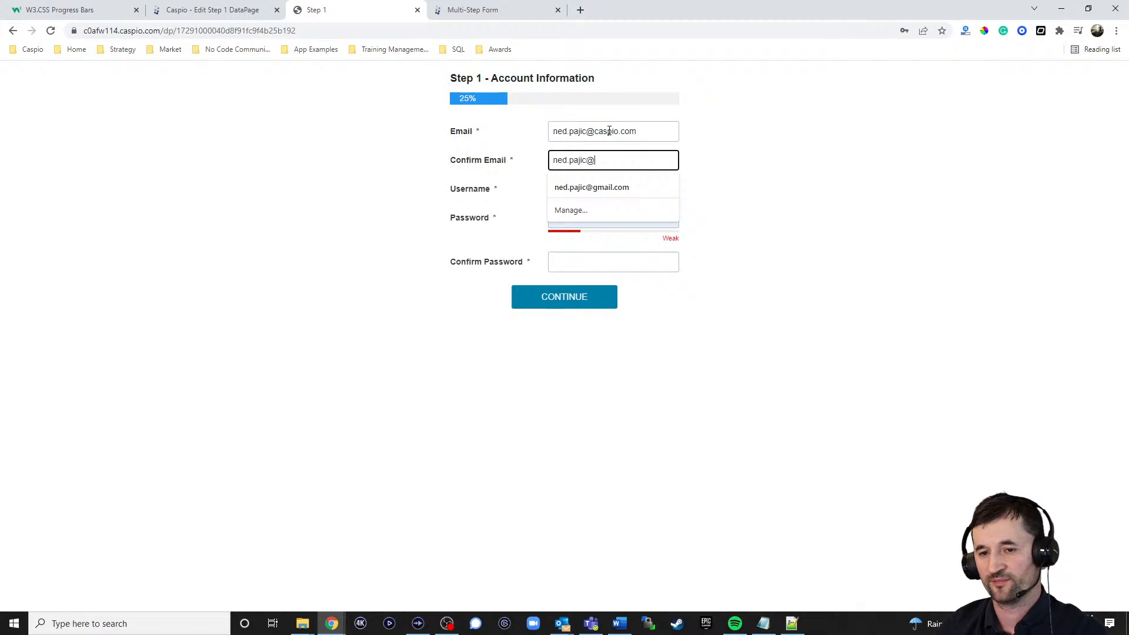
pyautogui.press('Tab')
pyautogui.write('ne')
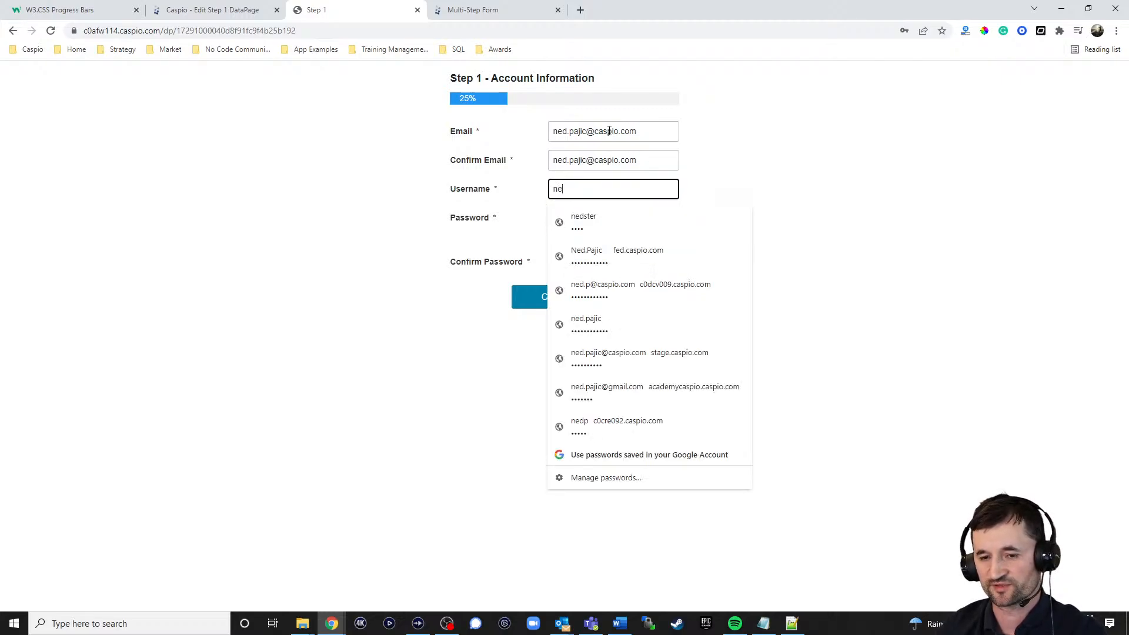
pyautogui.write('d')
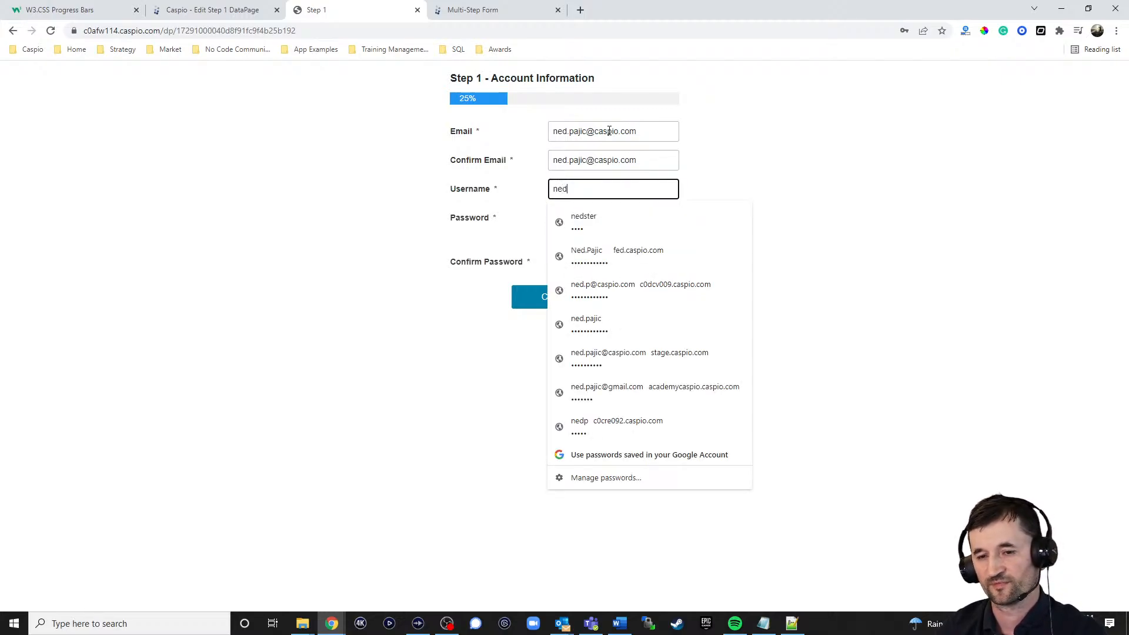
pyautogui.write('0123')
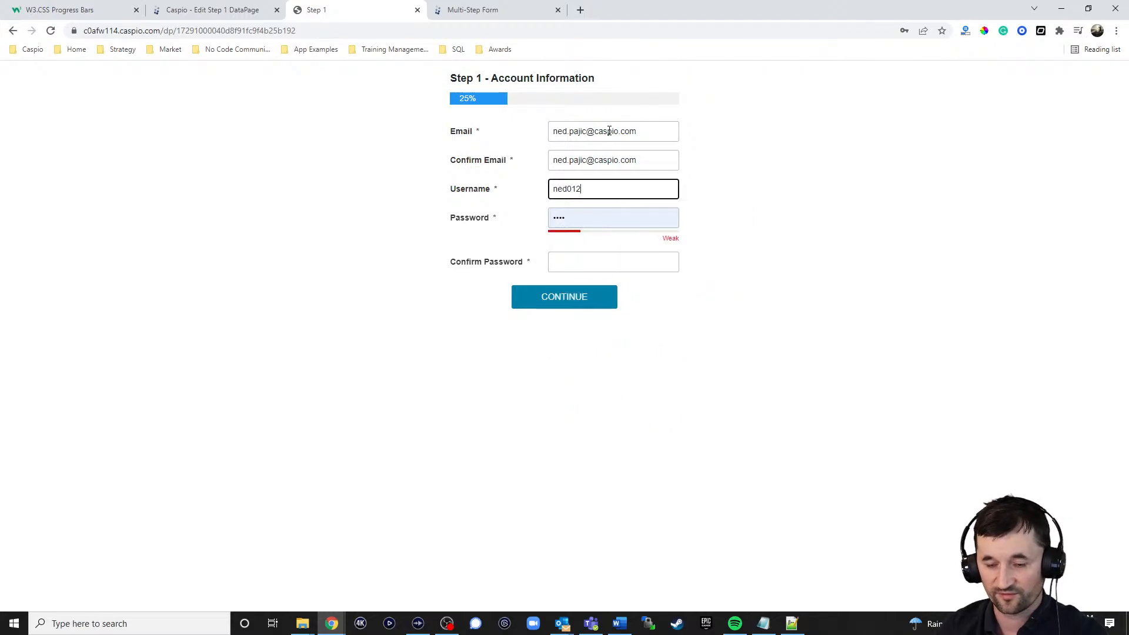
# Step: Enter and confirm the account password, continue to Step 2 and save the login in the browser
pyautogui.press('Tab')
pyautogui.write('•••••••')
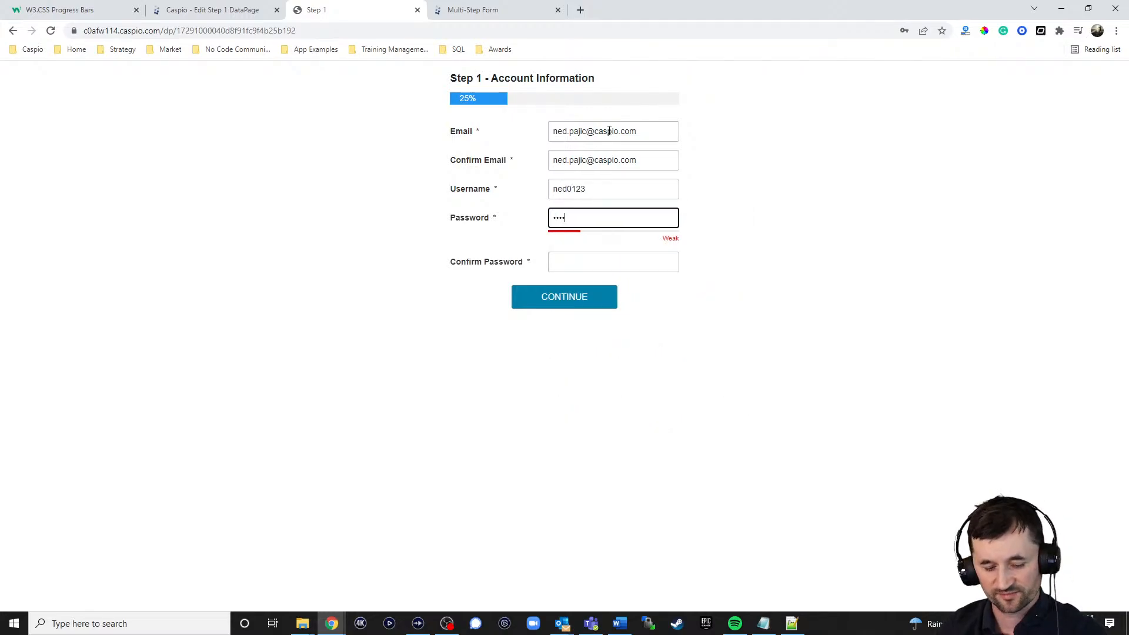
pyautogui.press('Tab')
pyautogui.write('••••')
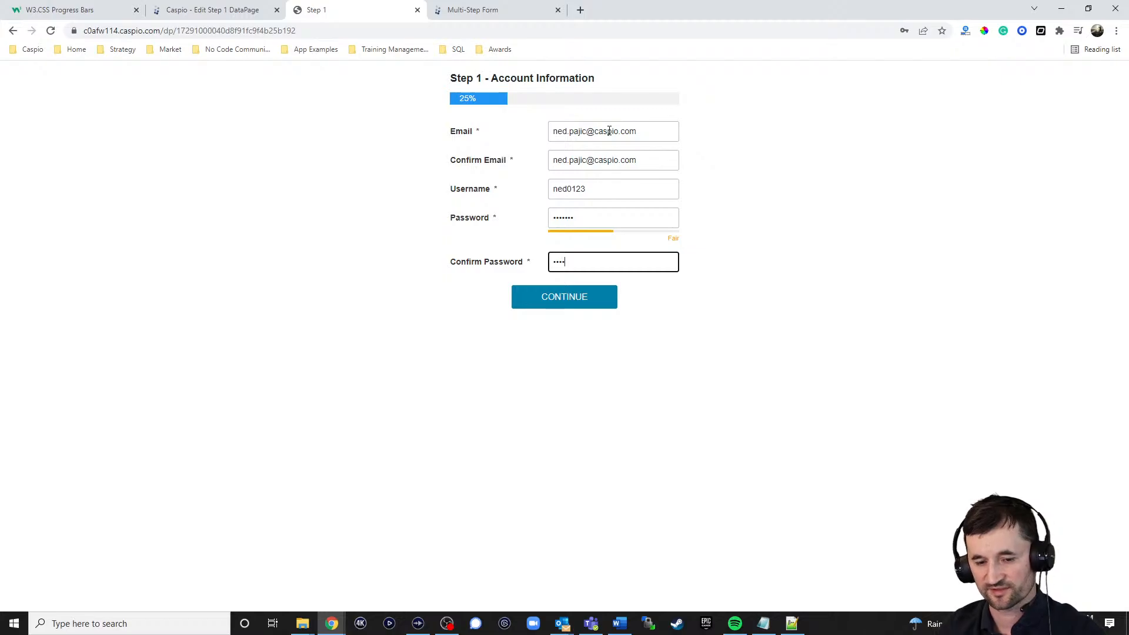
pyautogui.write('•••')
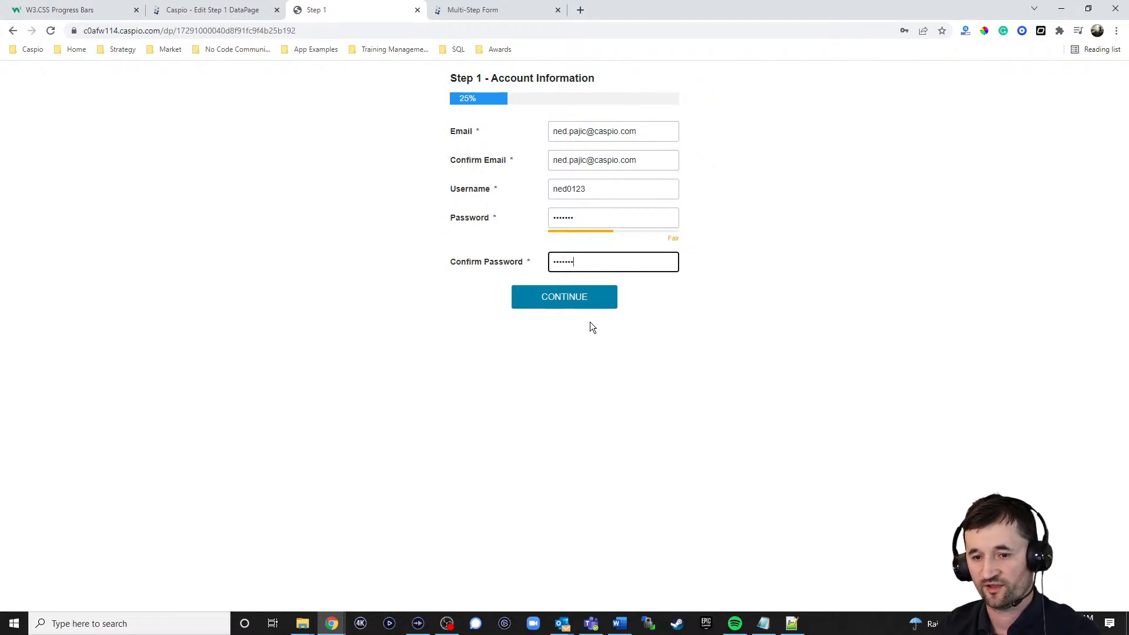
pyautogui.click(571, 301)
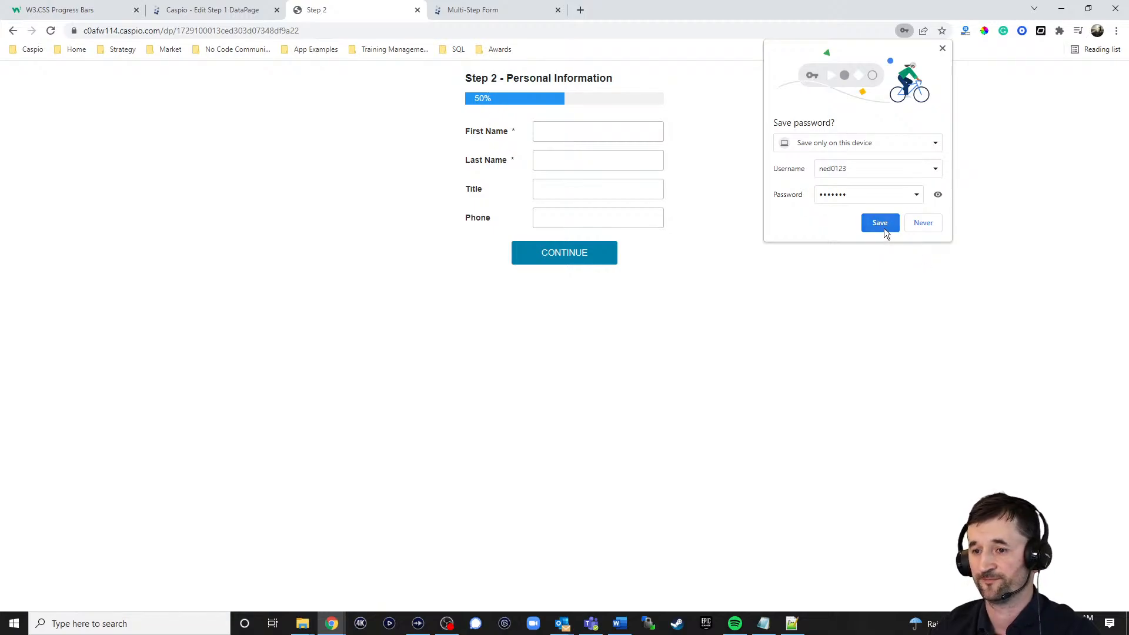
pyautogui.click(880, 223)
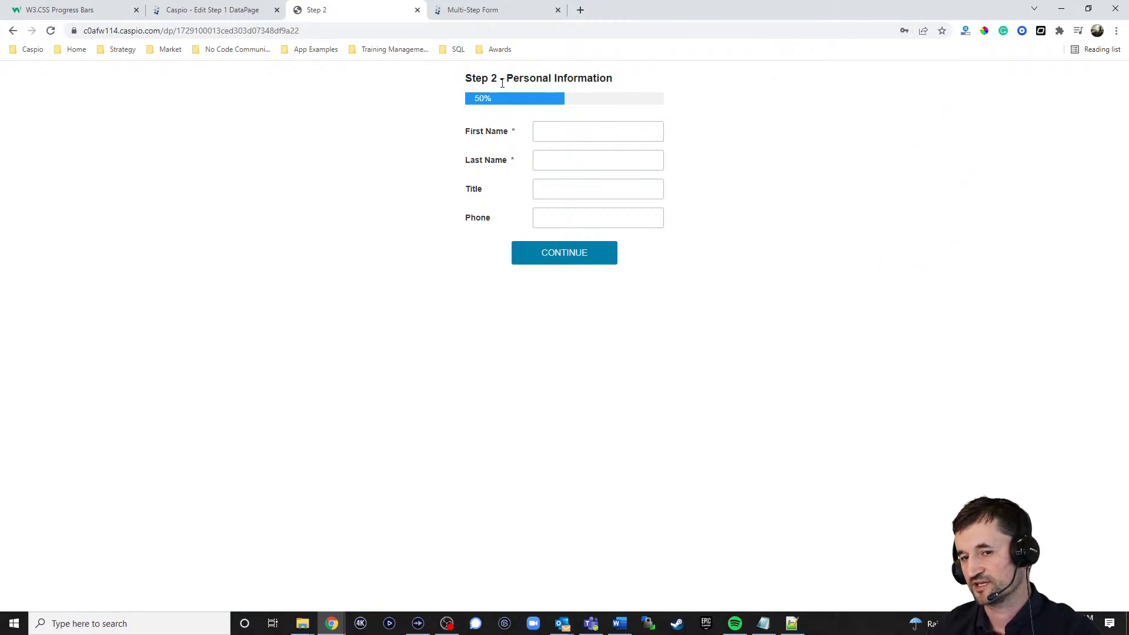
# Step: Enter a first name and last name on the Step 2 Personal Information form and continue to Step 3
pyautogui.click(573, 132)
pyautogui.write('dsagfas')
pyautogui.click(559, 160)
pyautogui.write('adfgadfg')
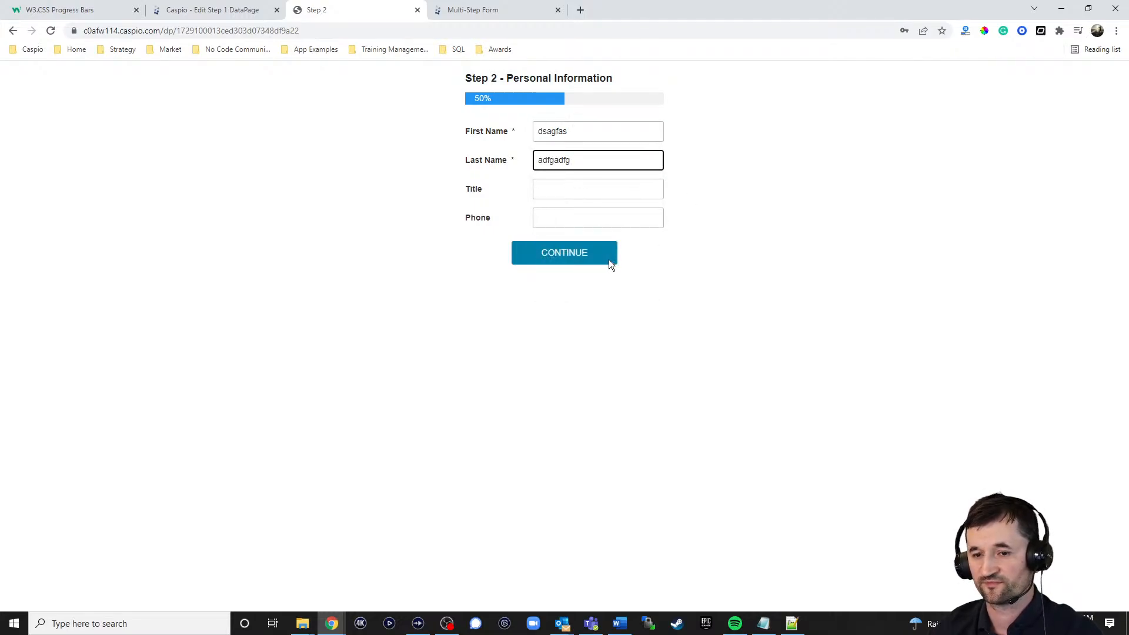
pyautogui.click(572, 253)
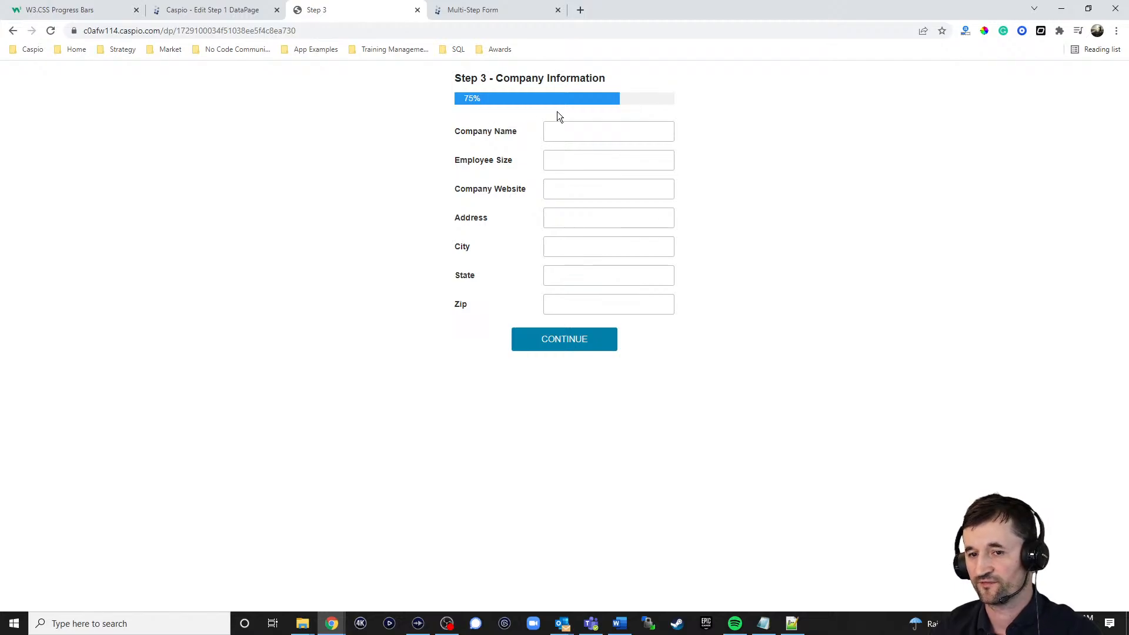
# Step: Set Company Name to adfgadfg, Employee Size to dafgadfg and Company Website to dafgad, and continue to Step 4
pyautogui.click(577, 133)
pyautogui.write('adfgadfg')
pyautogui.click(579, 159)
pyautogui.write('dafgadfg')
pyautogui.click(585, 187)
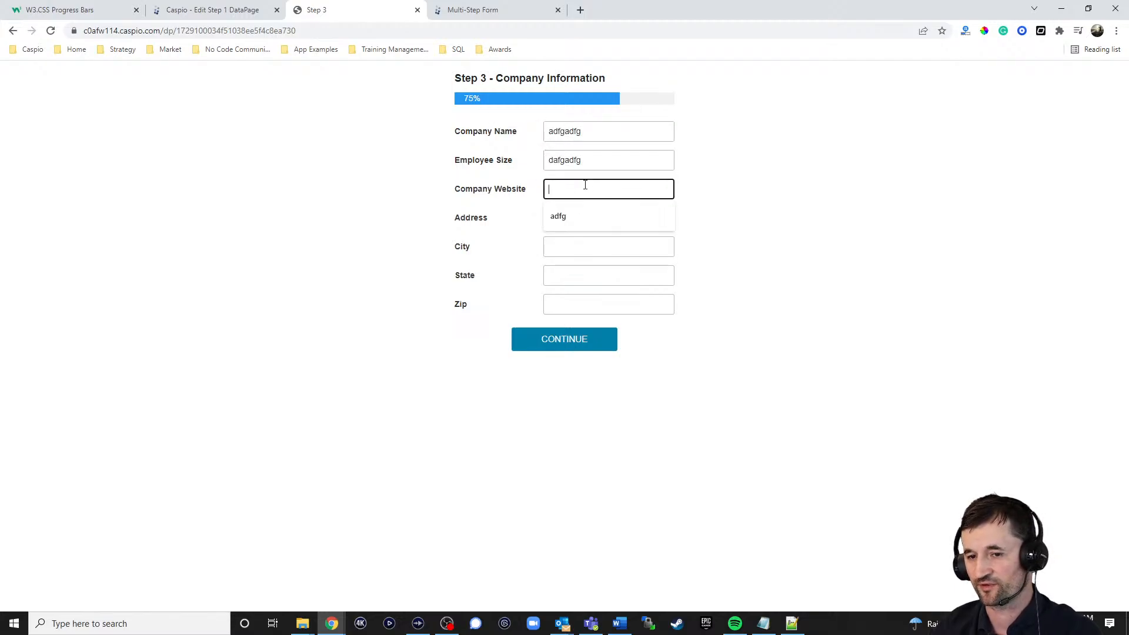
pyautogui.write('dafgad')
pyautogui.click(565, 344)
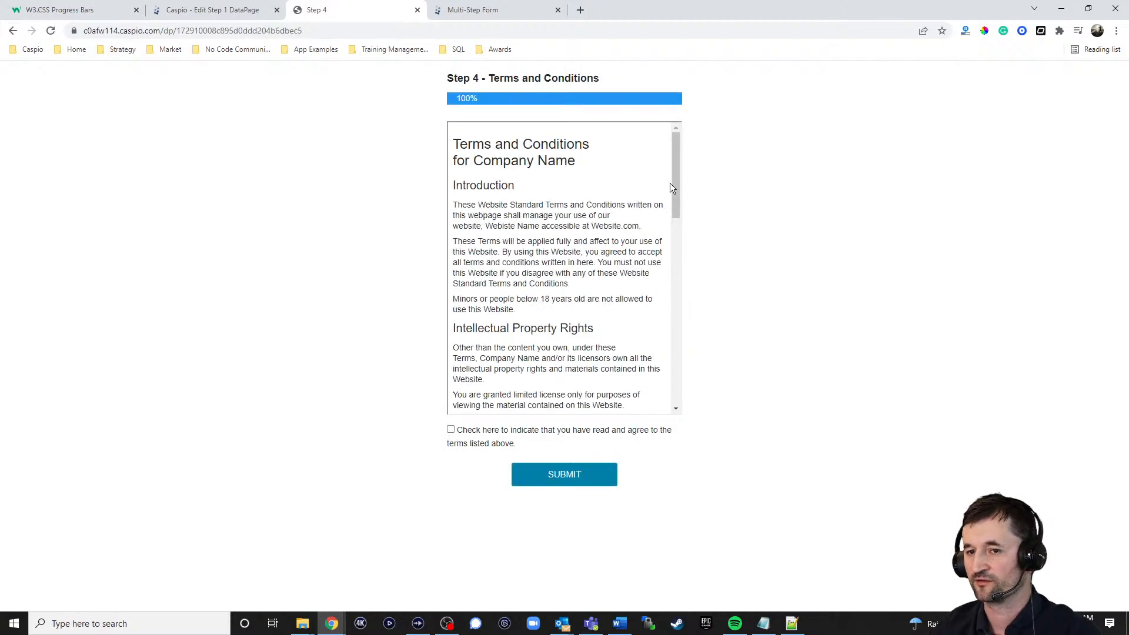
# Step: Agree to the terms listed on the Step 4 Terms and Conditions form
pyautogui.moveTo(673, 160)
pyautogui.mouseDown()
pyautogui.moveTo(687, 260)
pyautogui.moveTo(676, 160)
pyautogui.mouseUp()
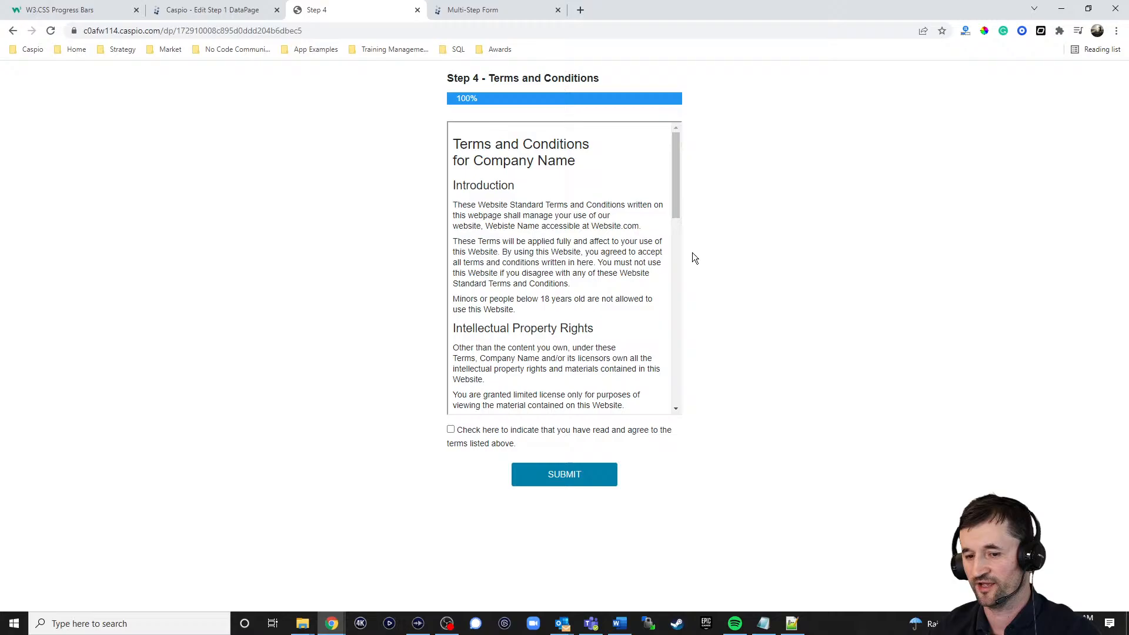
pyautogui.click(451, 430)
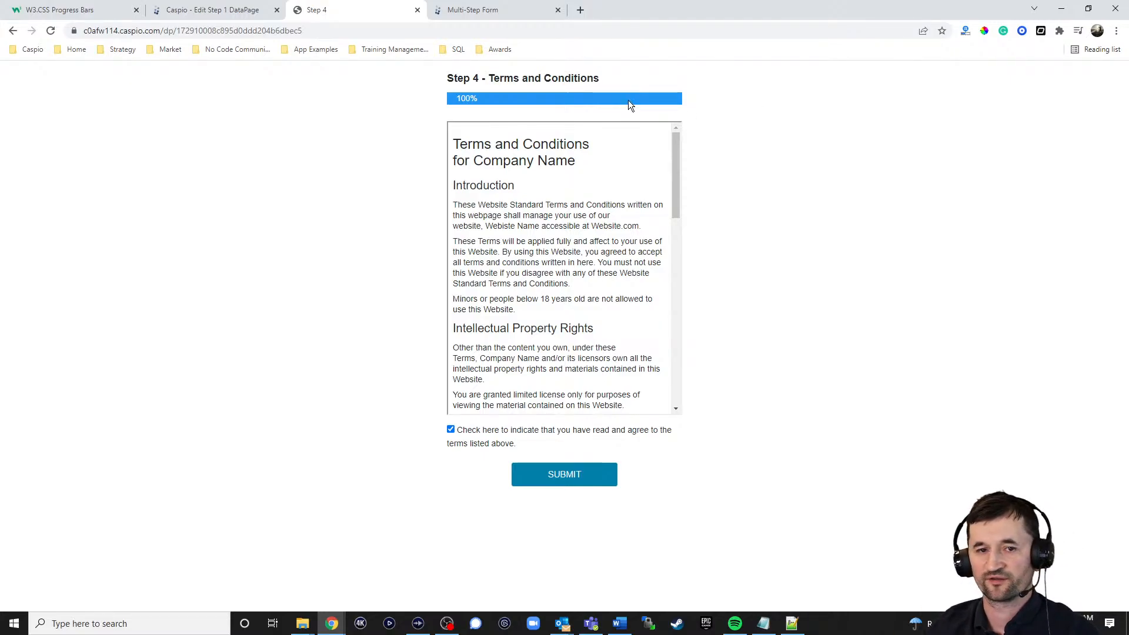
# Step: Return to the Step 1 DataPage wizard and cancel it to get back to the DataPages list
pyautogui.click(240, 12)
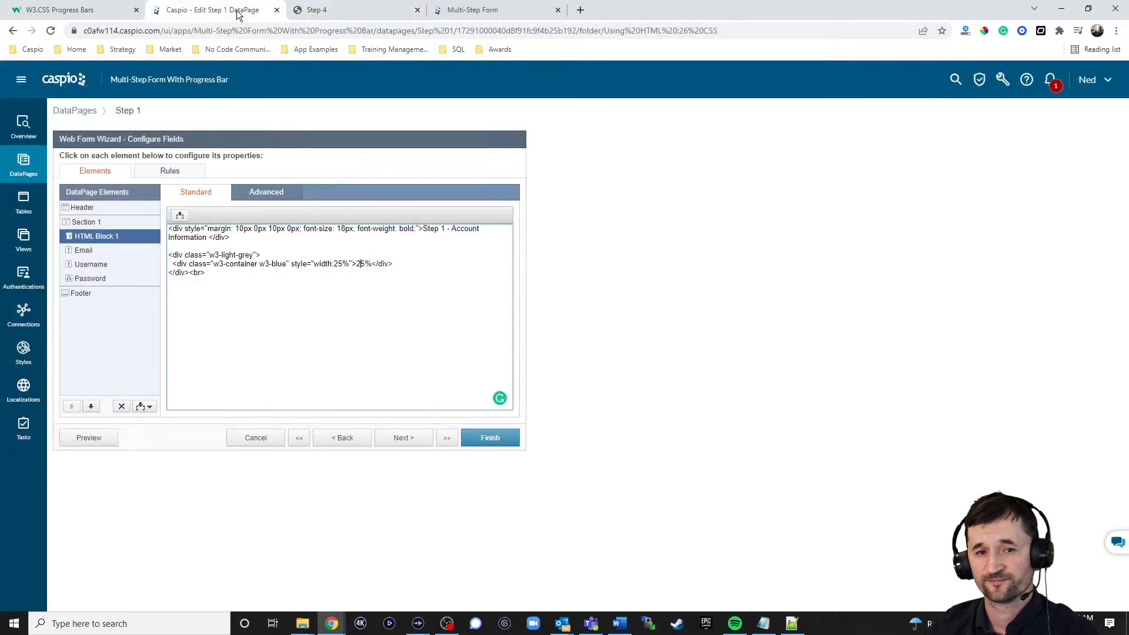
pyautogui.click(250, 441)
pyautogui.click(628, 307)
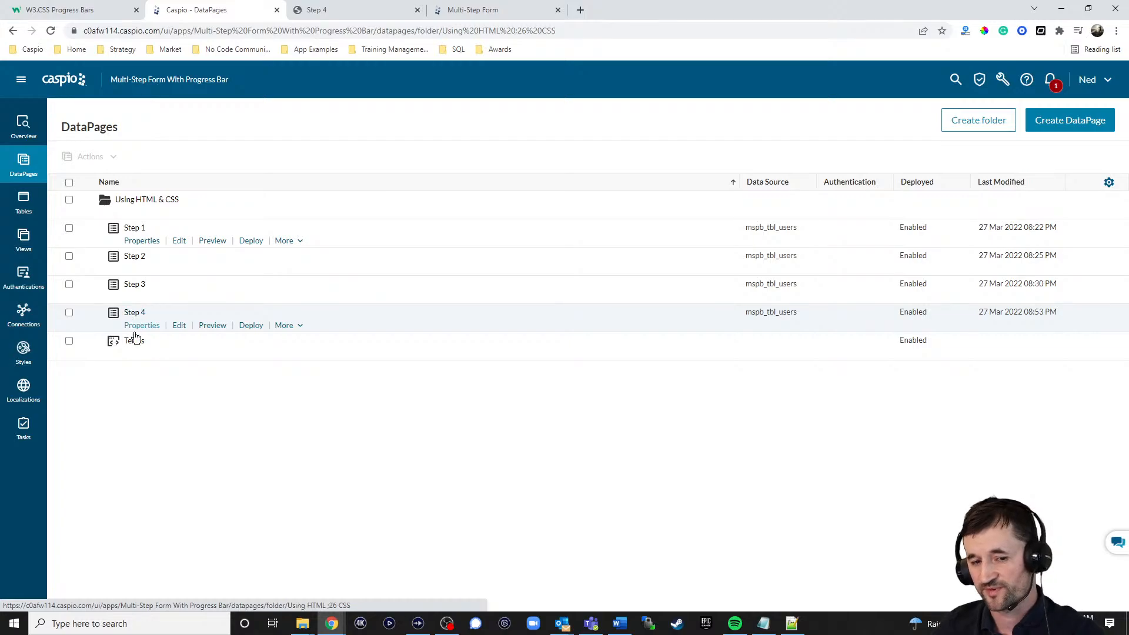
# Step: Examine the Terms HTML DataPage's content in its page design and leave the wizard without saving
pyautogui.click(178, 356)
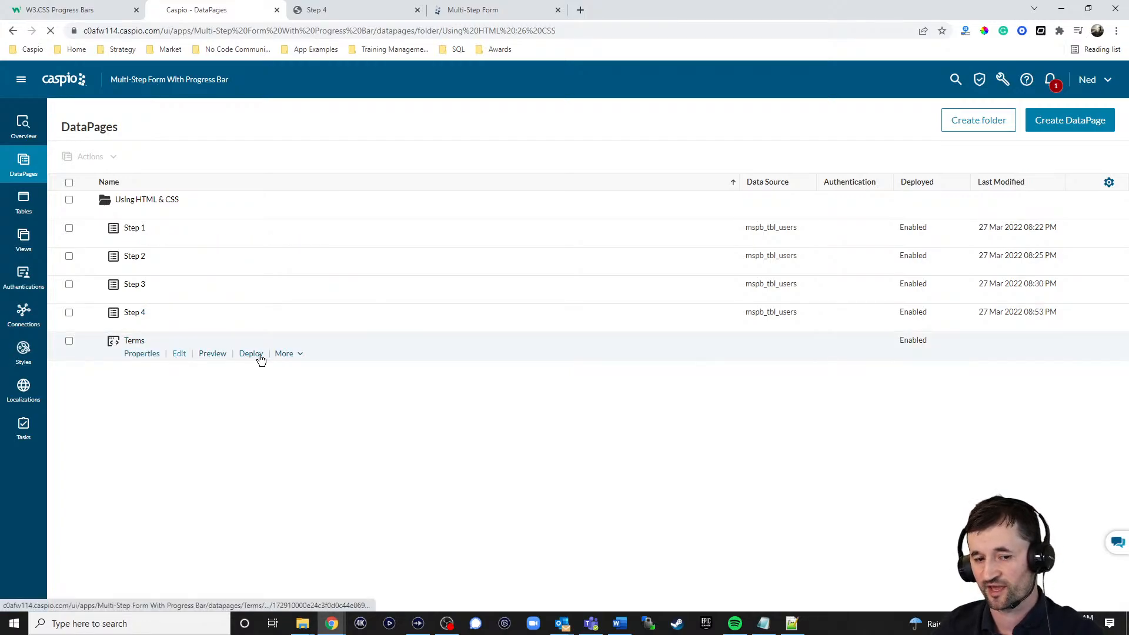
pyautogui.click(404, 438)
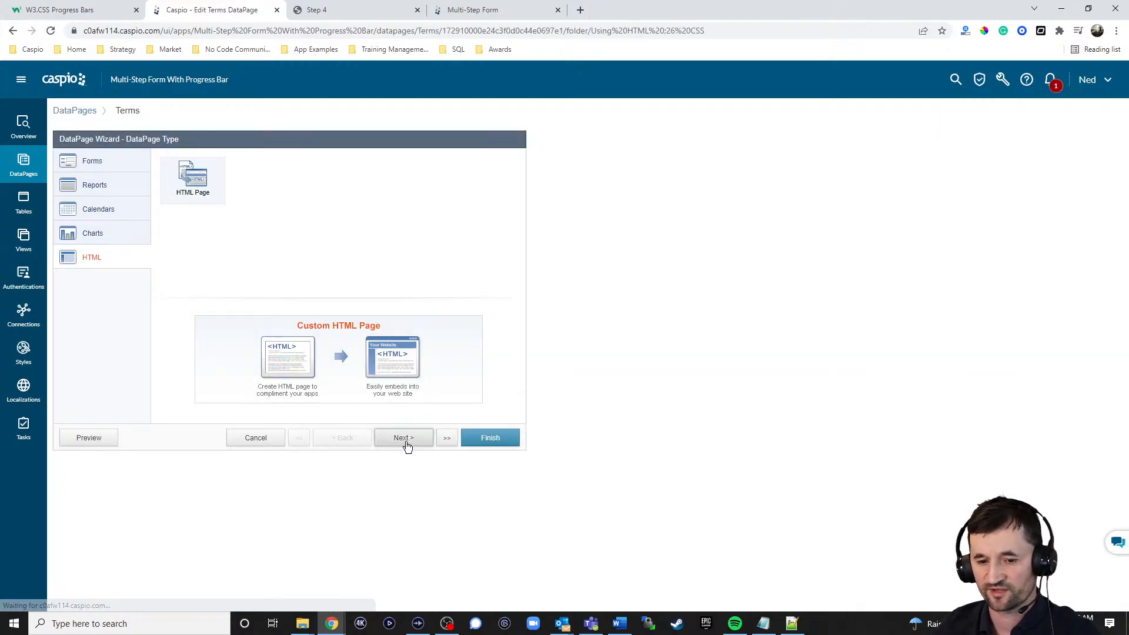
pyautogui.click(408, 439)
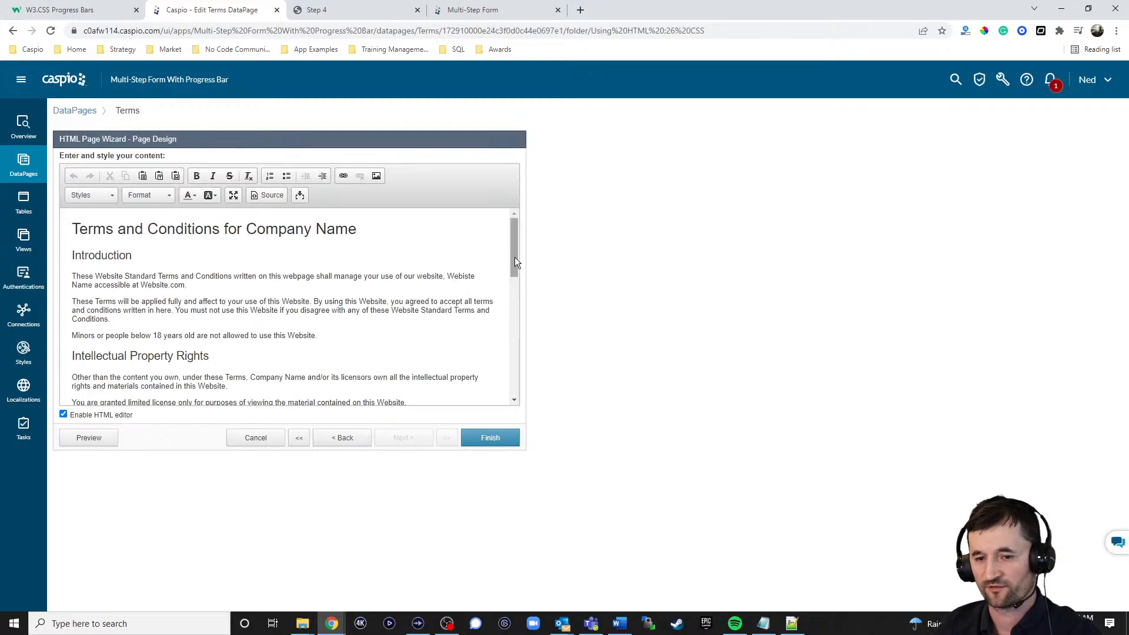
pyautogui.moveTo(512, 248)
pyautogui.mouseDown()
pyautogui.moveTo(525, 360)
pyautogui.moveTo(520, 235)
pyautogui.mouseUp()
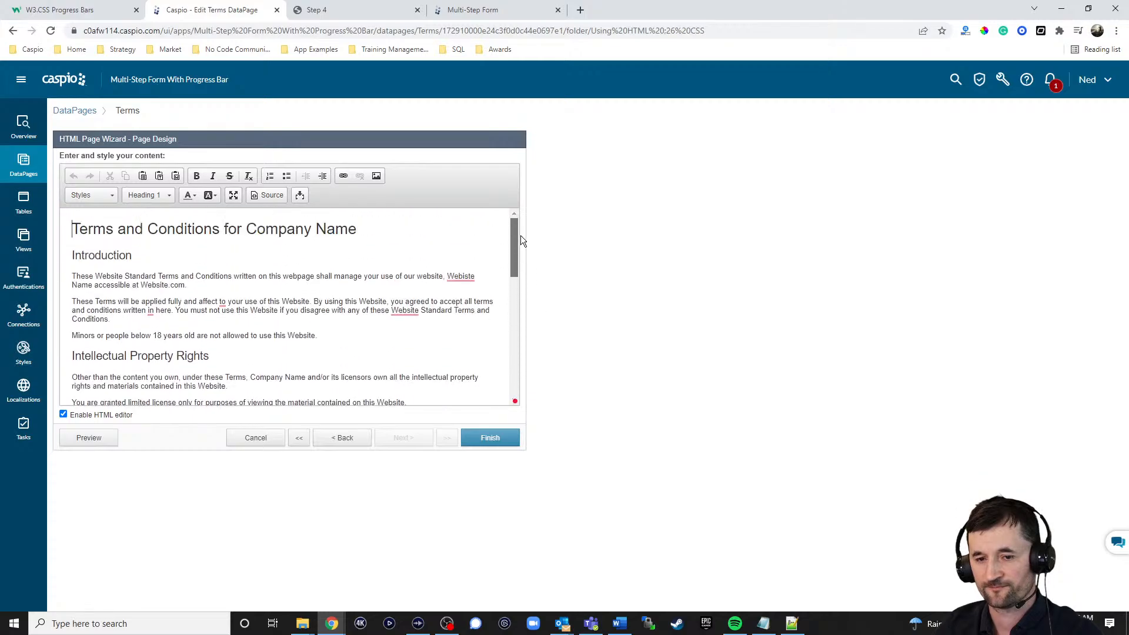
pyautogui.click(278, 437)
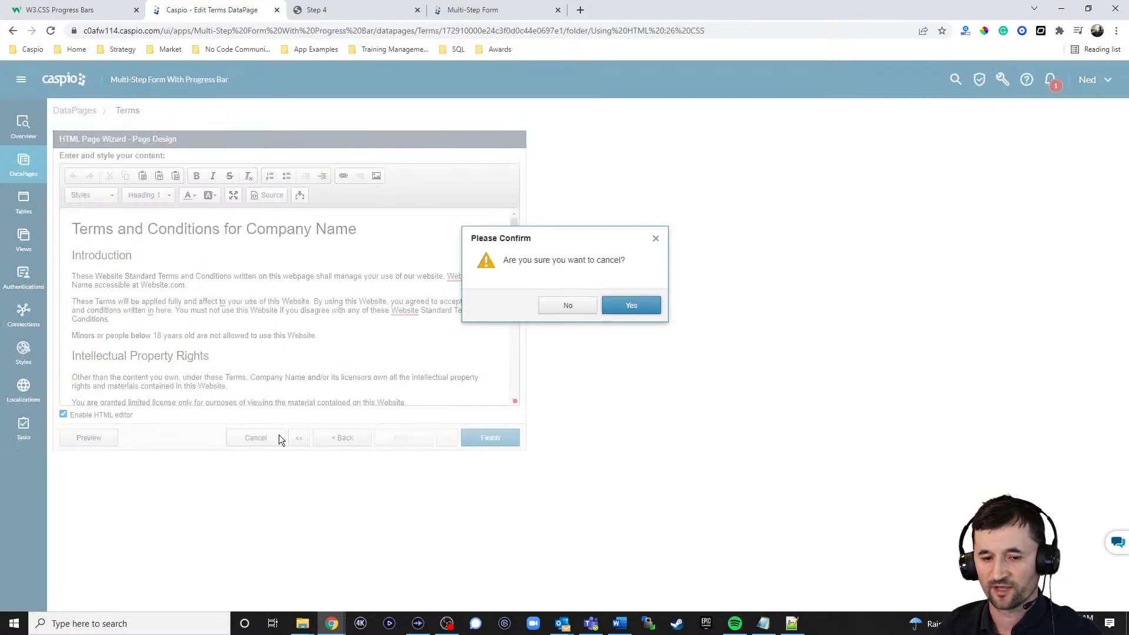
pyautogui.click(632, 308)
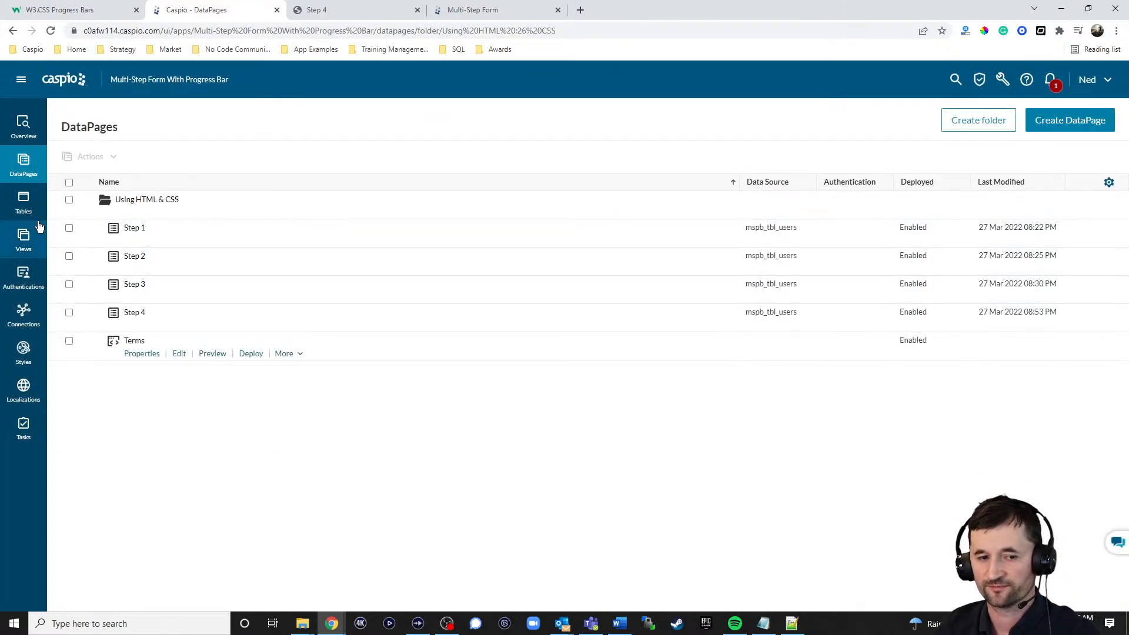
# Step: Examine the field names and data types in the design of the mspb_tbl_users table
pyautogui.click(21, 205)
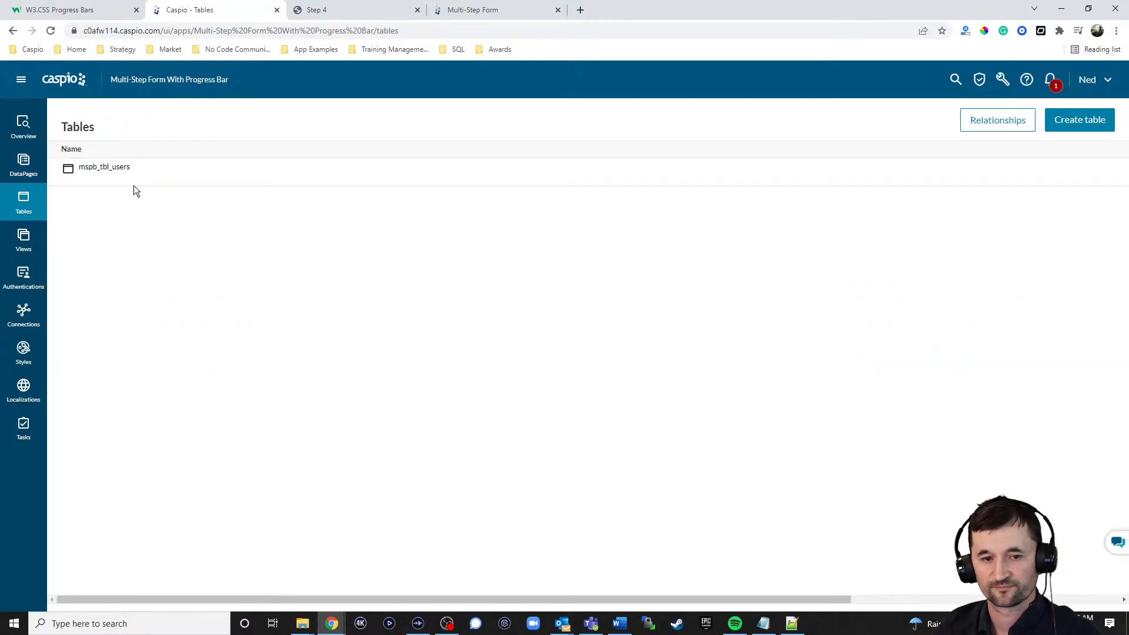
pyautogui.click(169, 180)
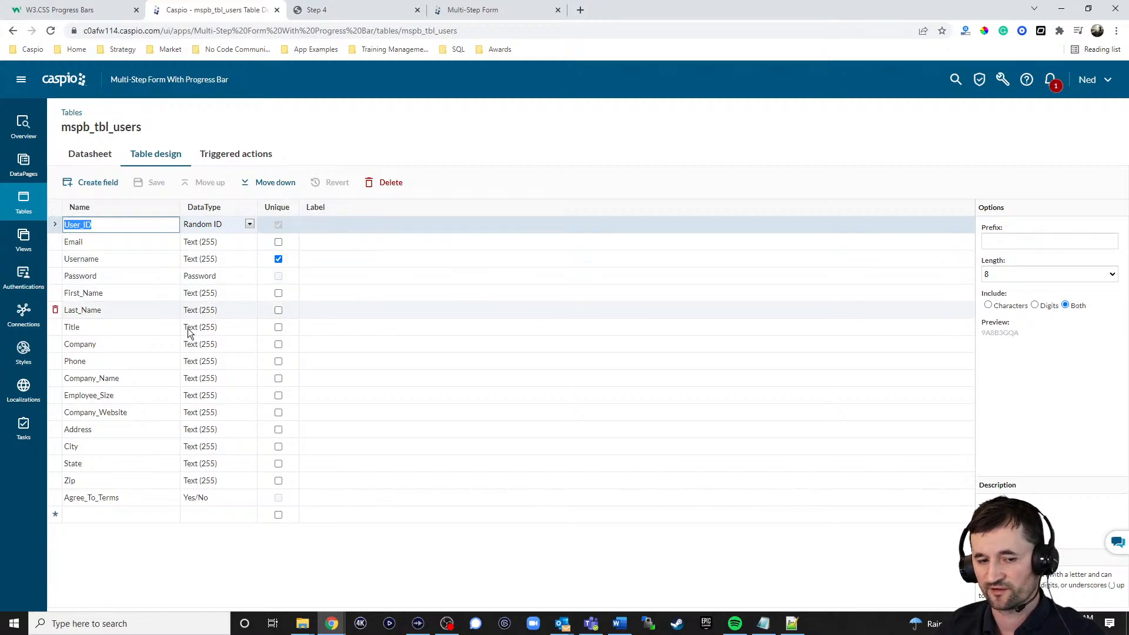
# Step: Open the Step 1 DataPage from the Using HTML & CSS folder for editing
pyautogui.click(31, 171)
pyautogui.click(122, 215)
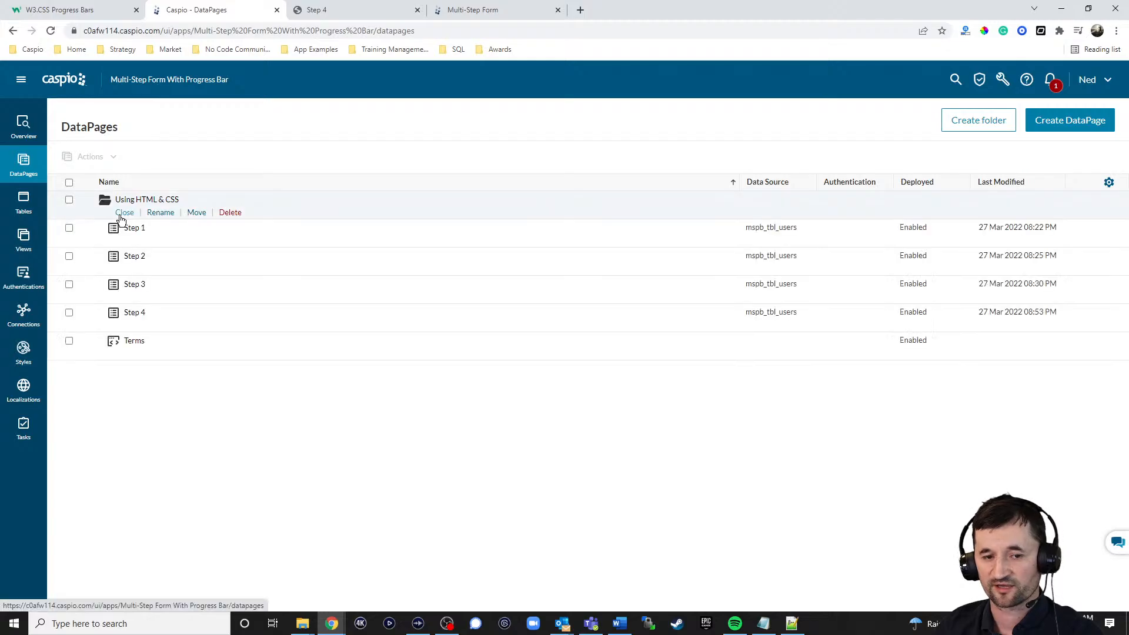
pyautogui.click(180, 242)
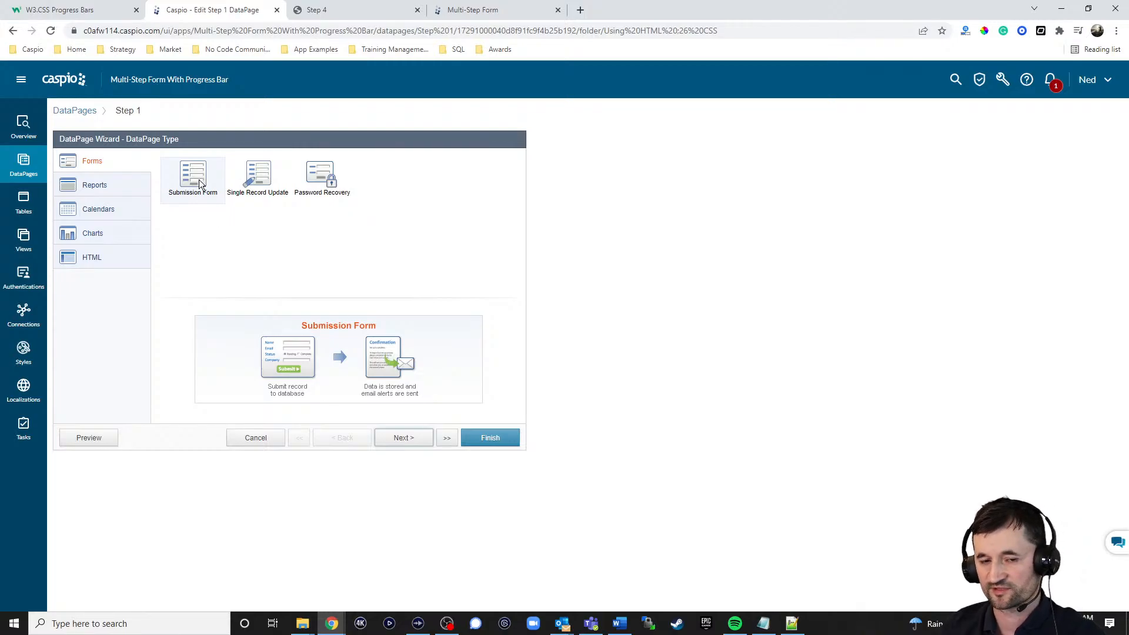
# Step: Review the Step 1 DataPage's data source and selected fields, and continue to the field configuration page
pyautogui.click(404, 437)
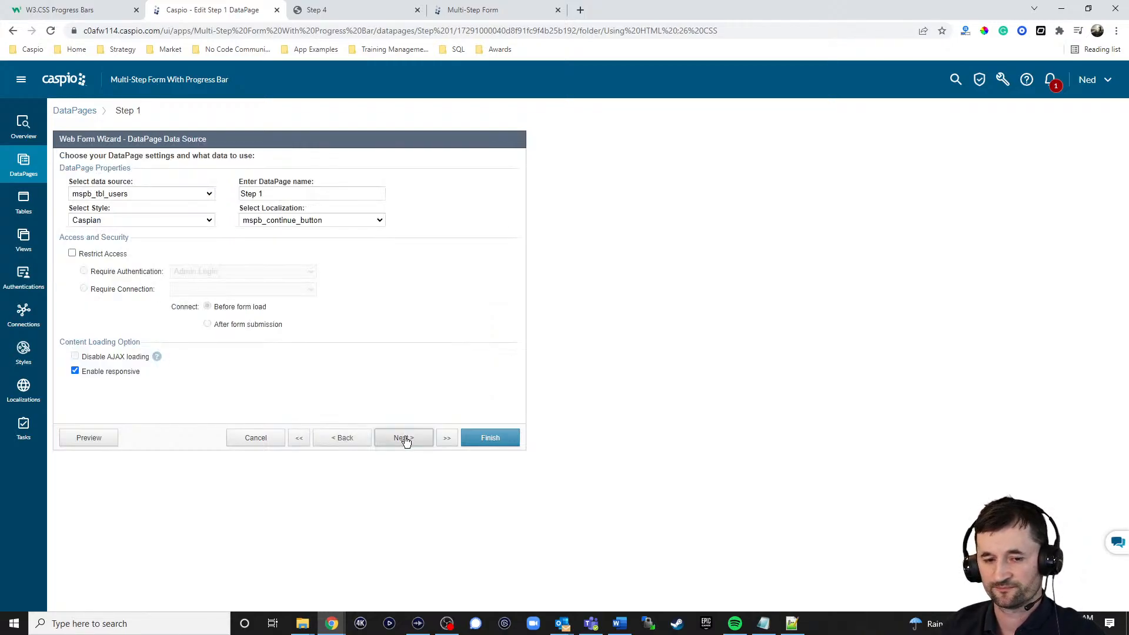
pyautogui.click(147, 195)
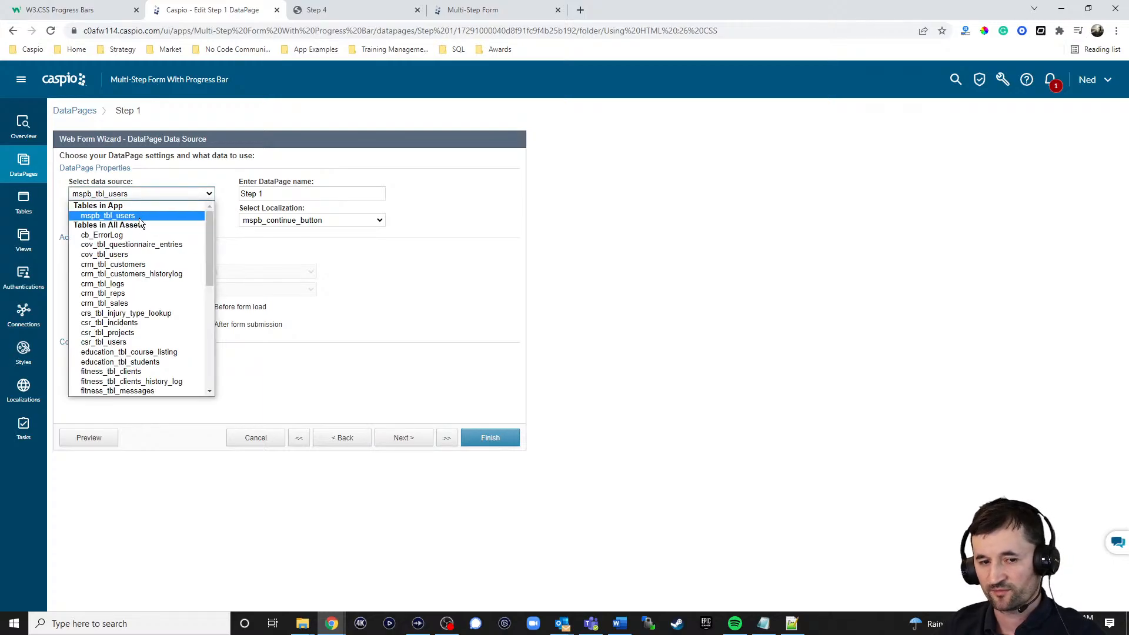
pyautogui.click(138, 216)
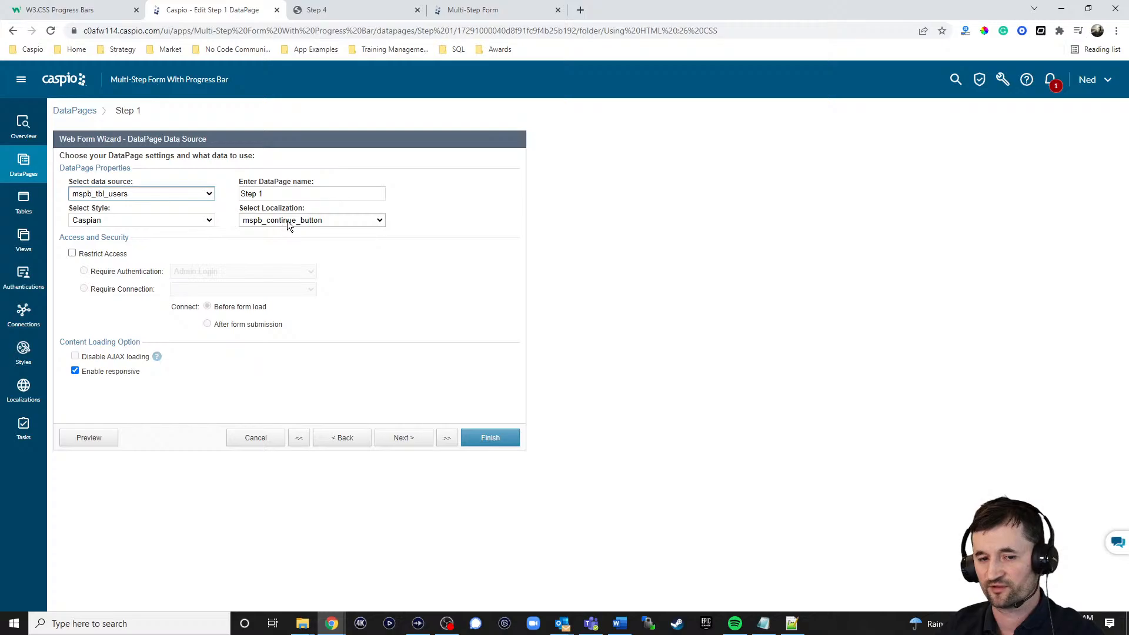
pyautogui.click(411, 441)
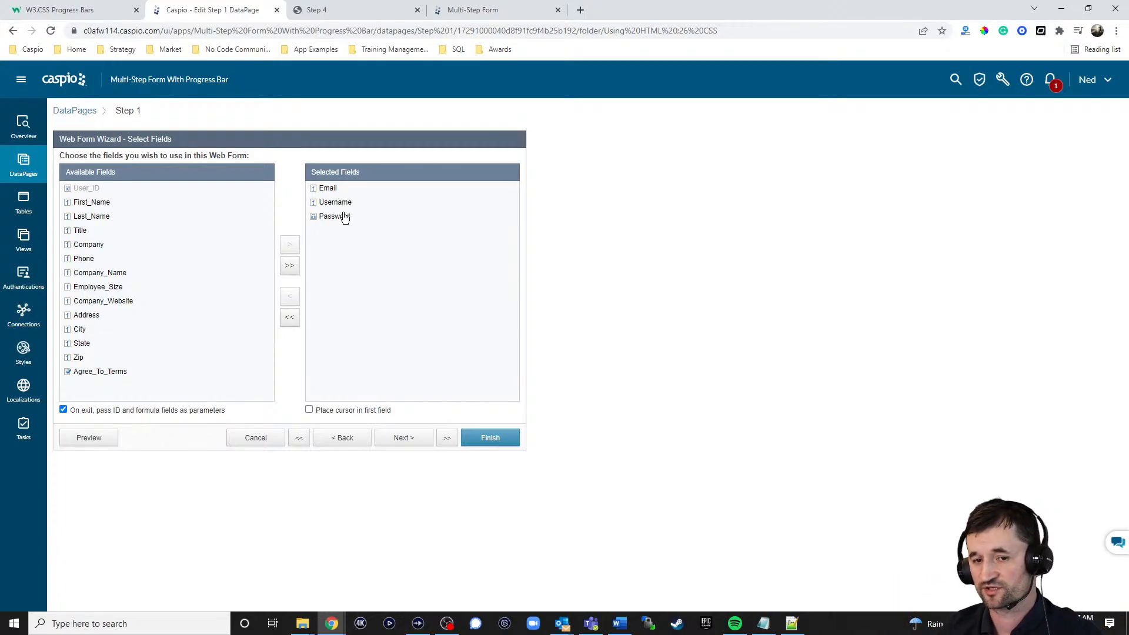
pyautogui.click(412, 444)
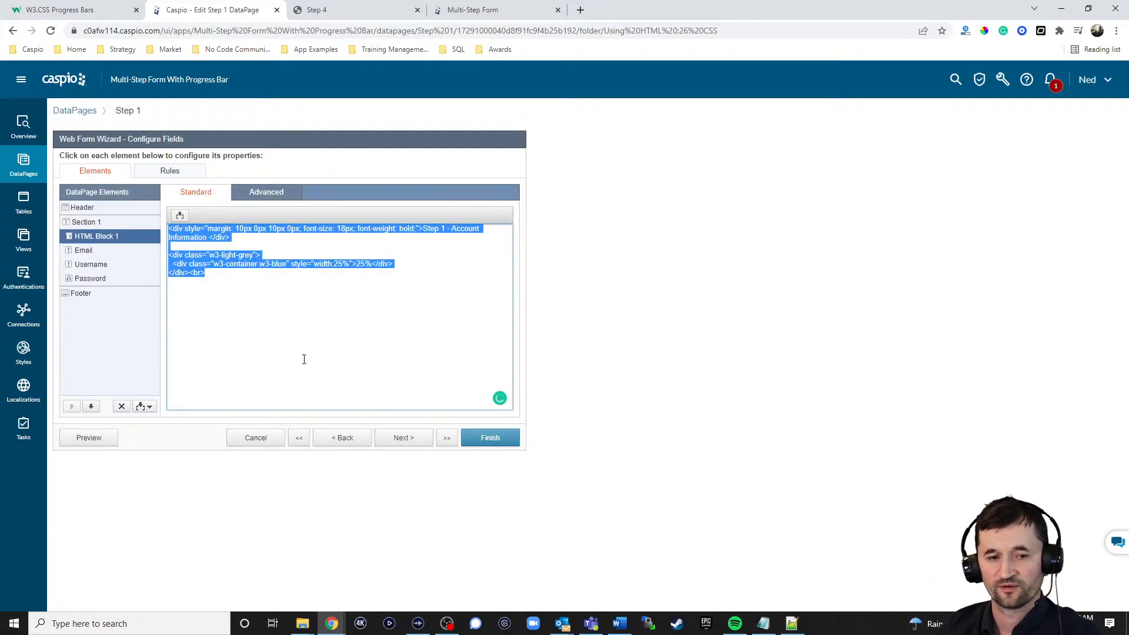
# Step: Examine the Header element's code, highlighting the style block that centres the form
pyautogui.click(85, 208)
pyautogui.click(241, 272)
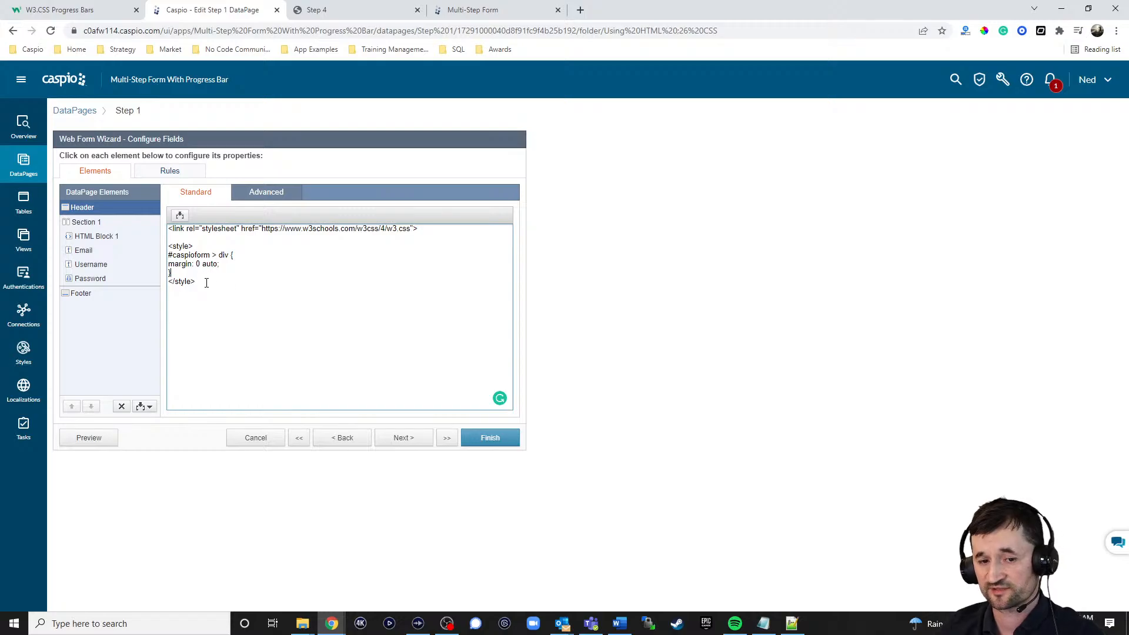
pyautogui.moveTo(207, 283); pyautogui.dragTo(169, 249)
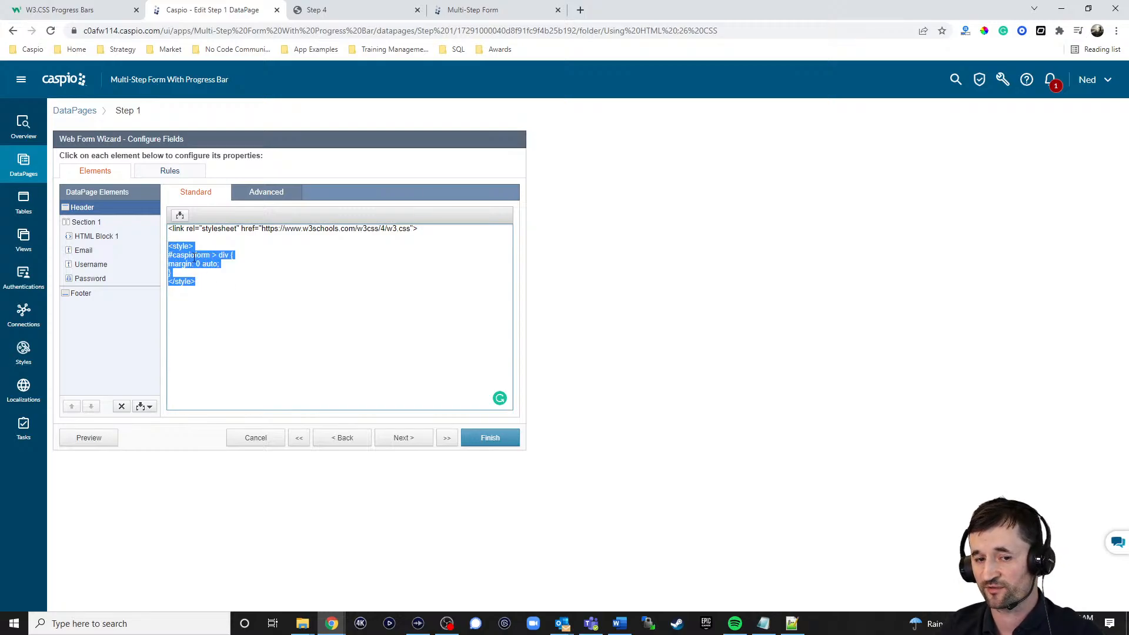
# Step: Switch to the live form and go back from Step 4 to Step 1 - Account Information
pyautogui.click(355, 11)
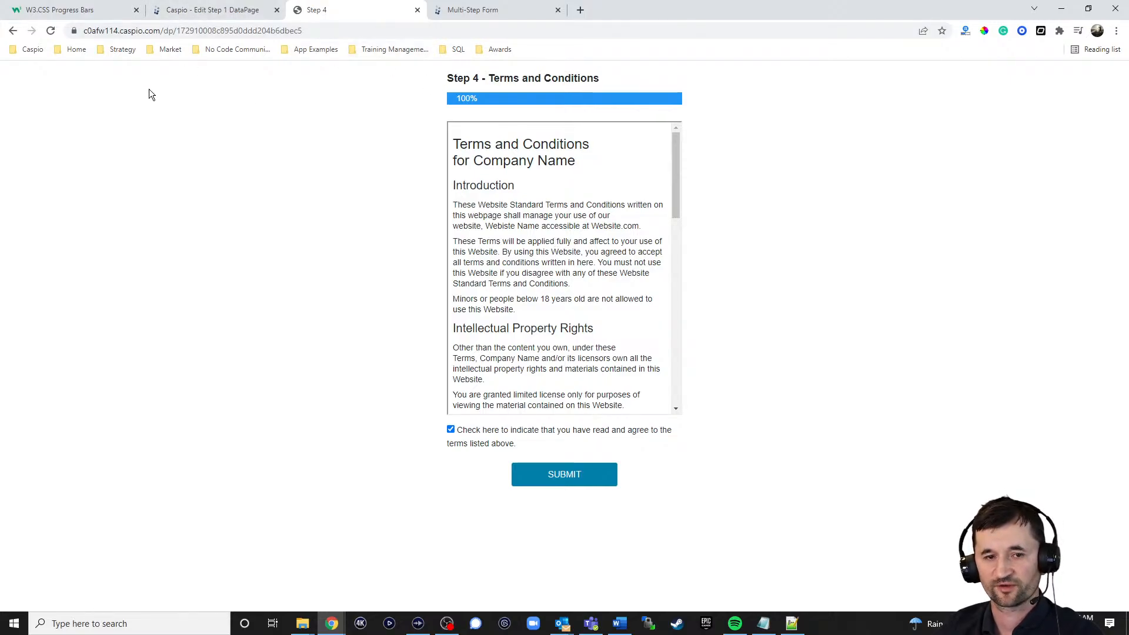
pyautogui.click(17, 30)
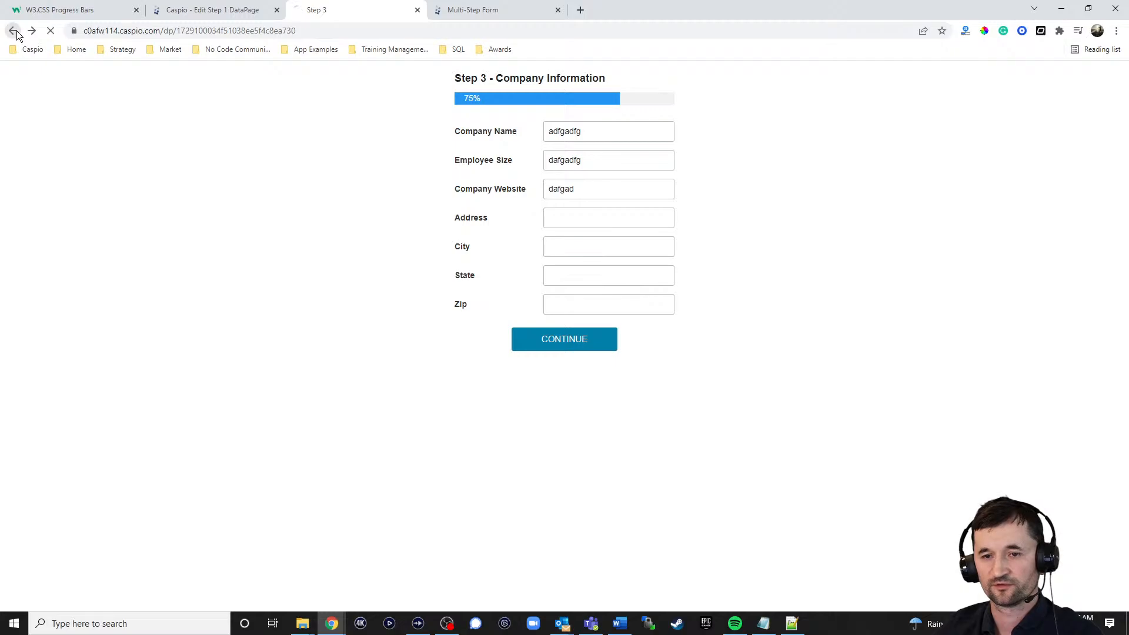
pyautogui.click(16, 30)
pyautogui.click(17, 30)
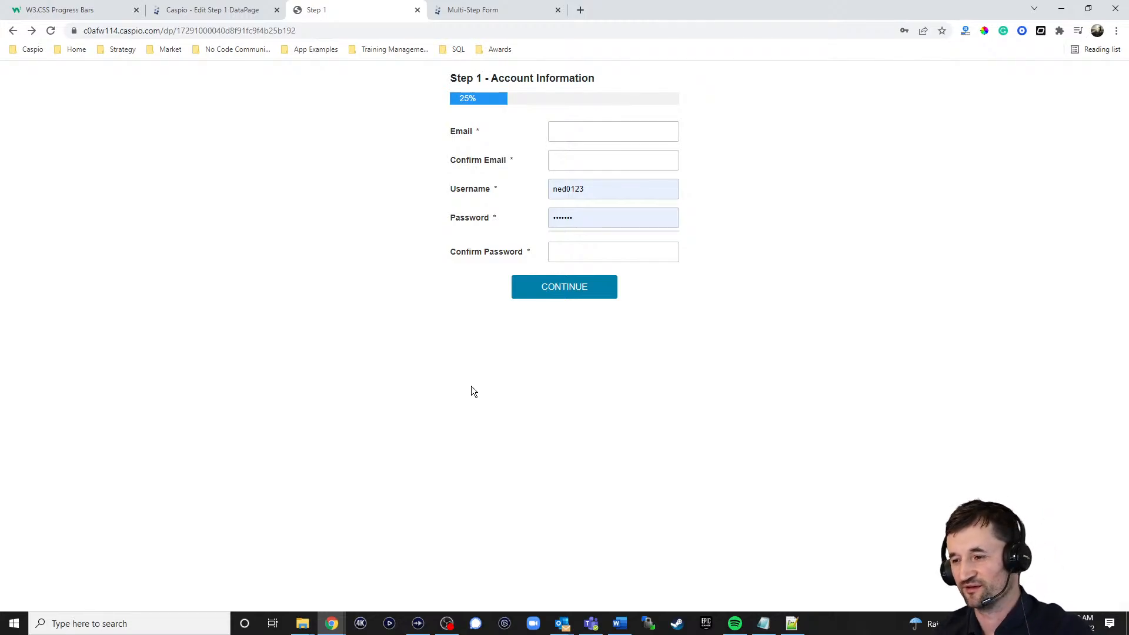
# Step: Return to the Step 1 DataPage wizard and highlight the w3.css stylesheet link in the Header code
pyautogui.click(227, 11)
pyautogui.click(251, 279)
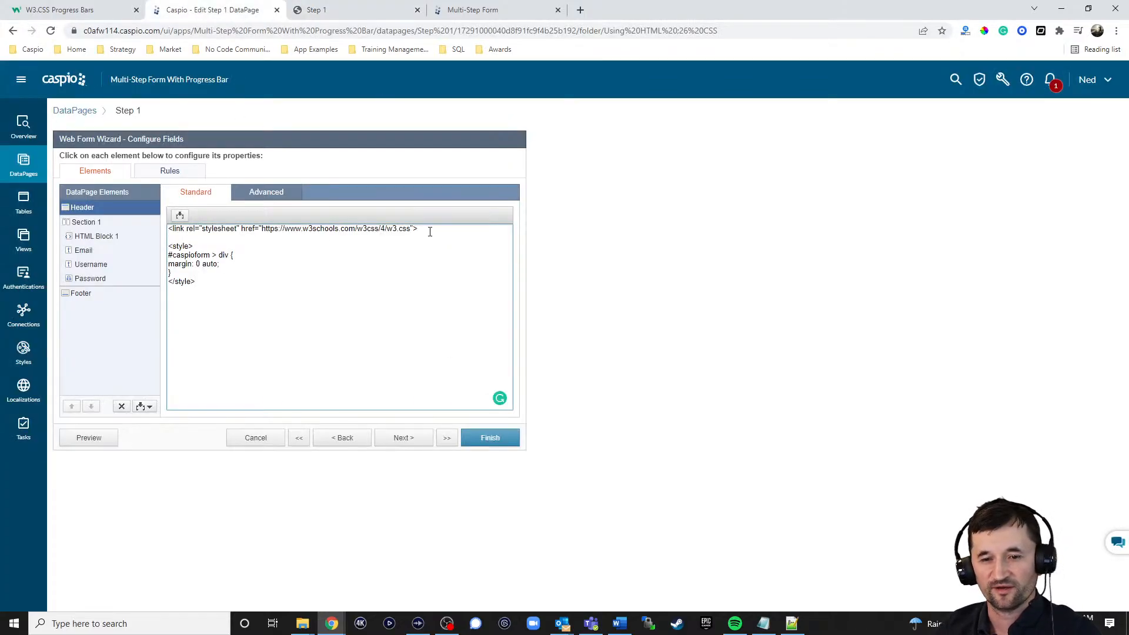
pyautogui.moveTo(430, 231); pyautogui.dragTo(271, 228)
pyautogui.moveTo(185, 227); pyautogui.dragTo(156, 223)
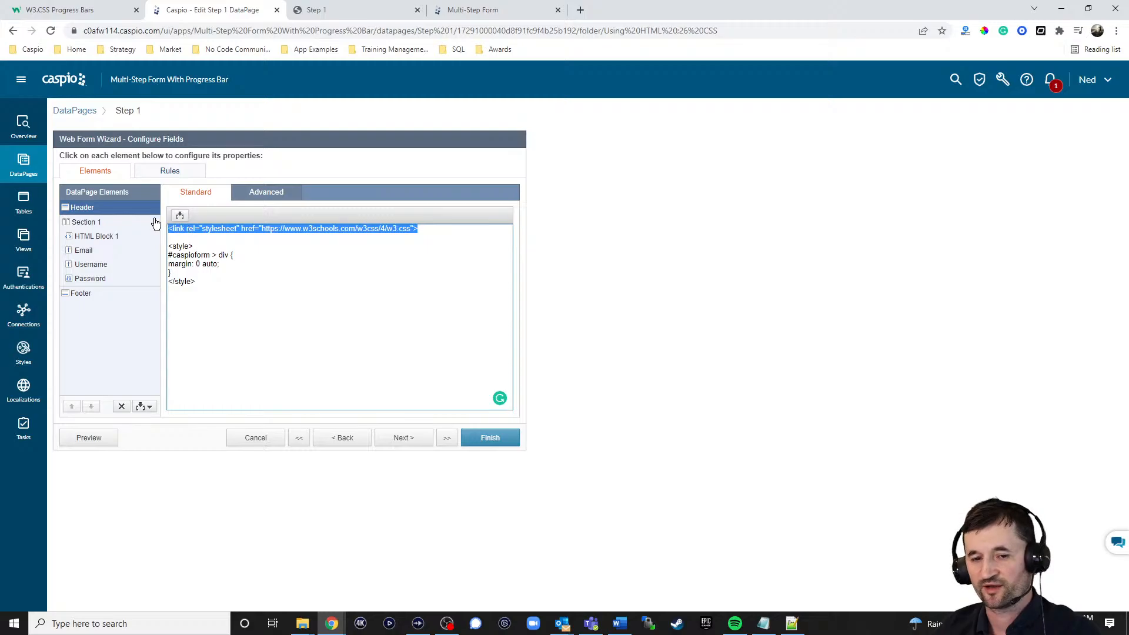
# Step: Open the W3Schools Progress Bar Labels example in the Tryit editor and highlight its stylesheet link
pyautogui.click(82, 10)
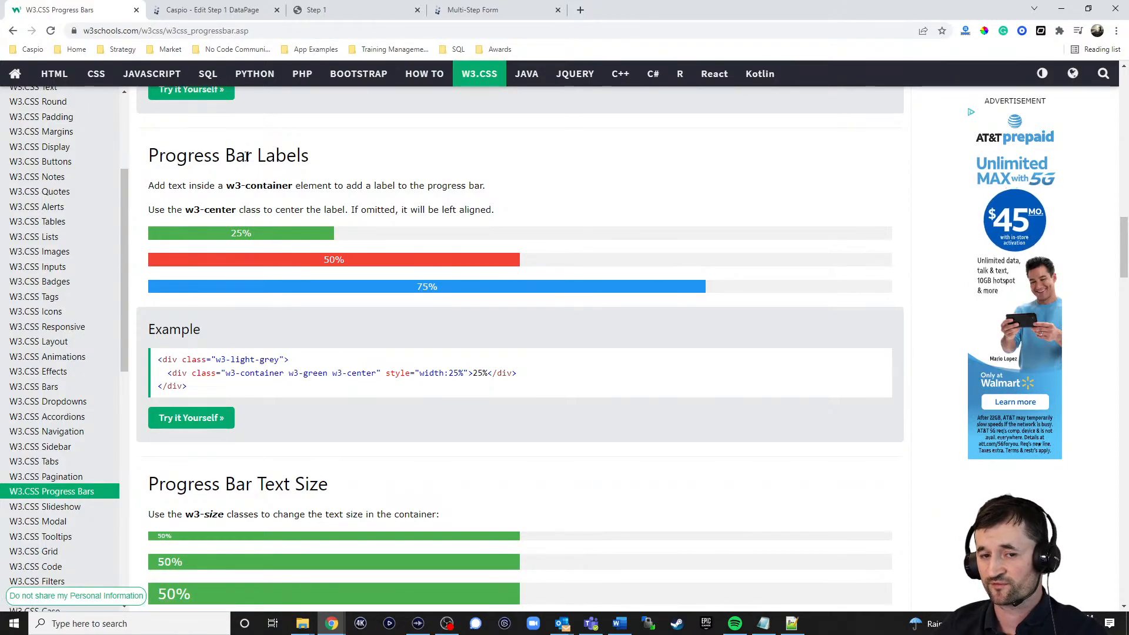
pyautogui.click(191, 418)
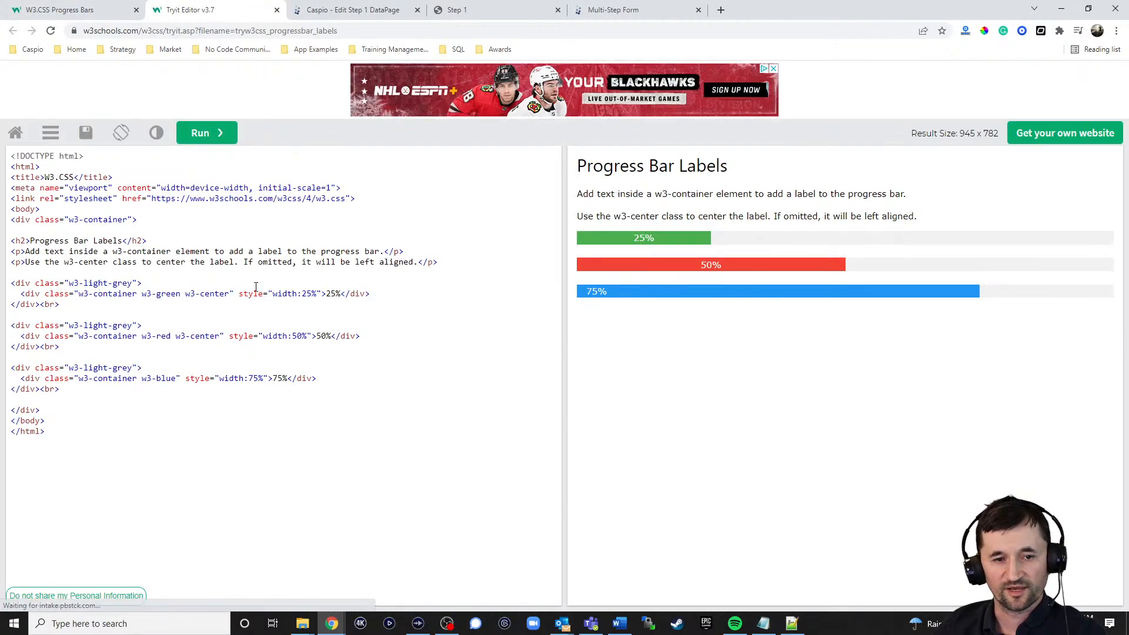
pyautogui.moveTo(368, 195); pyautogui.dragTo(9, 199)
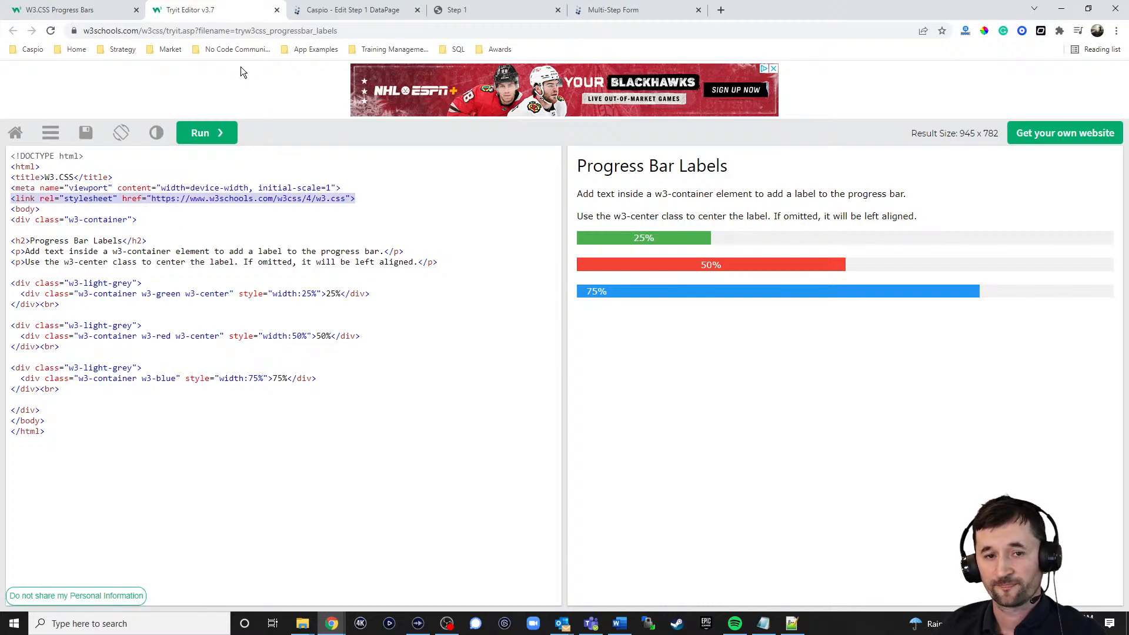
# Step: Examine the HTML Block 1 code in the Step 1 wizard and compare it with the live form's heading and progress bar
pyautogui.click(346, 10)
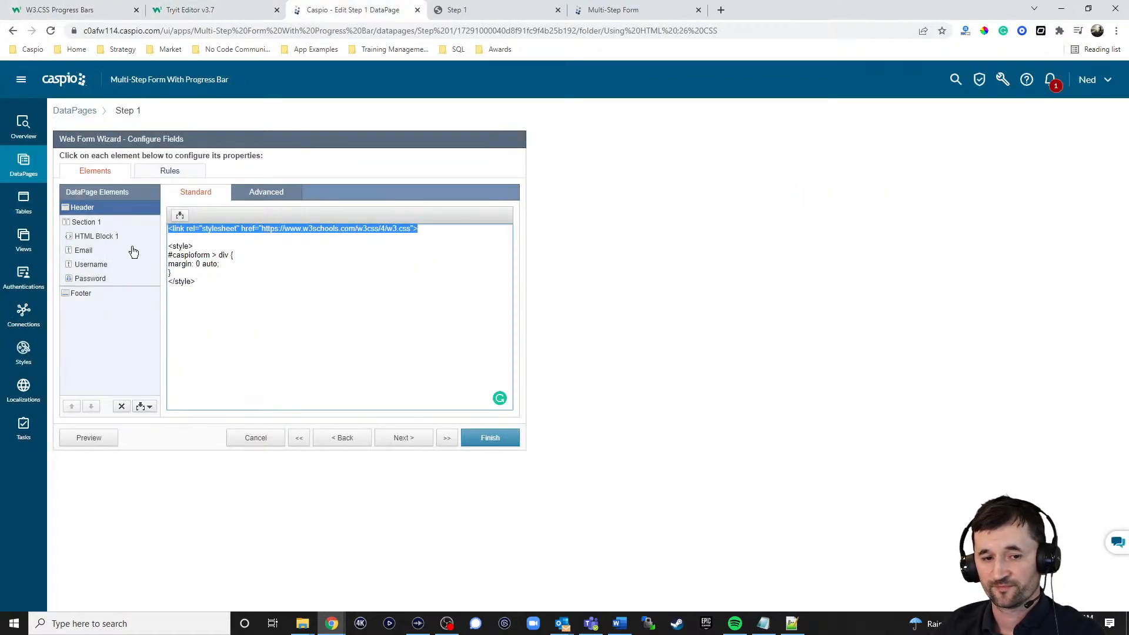
pyautogui.click(106, 236)
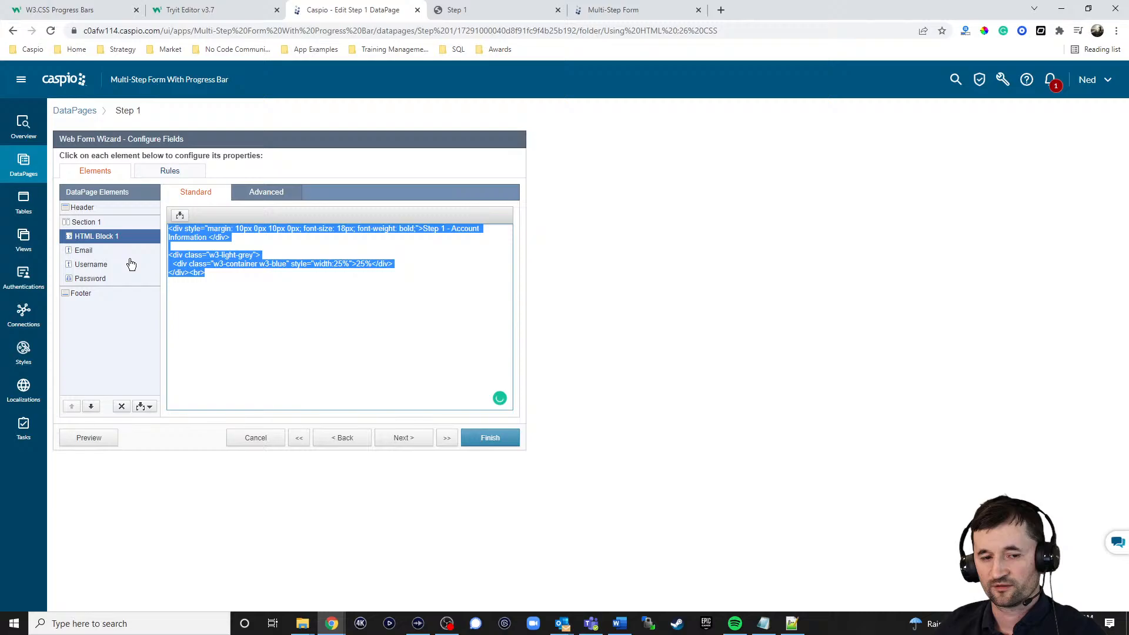
pyautogui.click(222, 278)
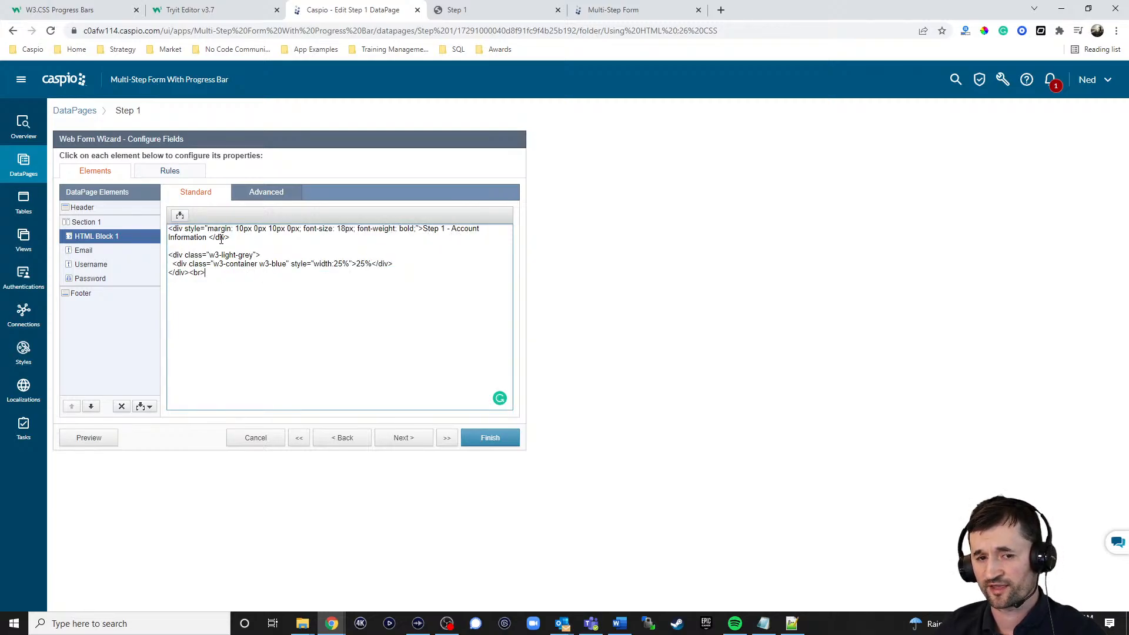
pyautogui.click(470, 10)
pyautogui.moveTo(443, 82); pyautogui.dragTo(805, 104)
pyautogui.click(806, 103)
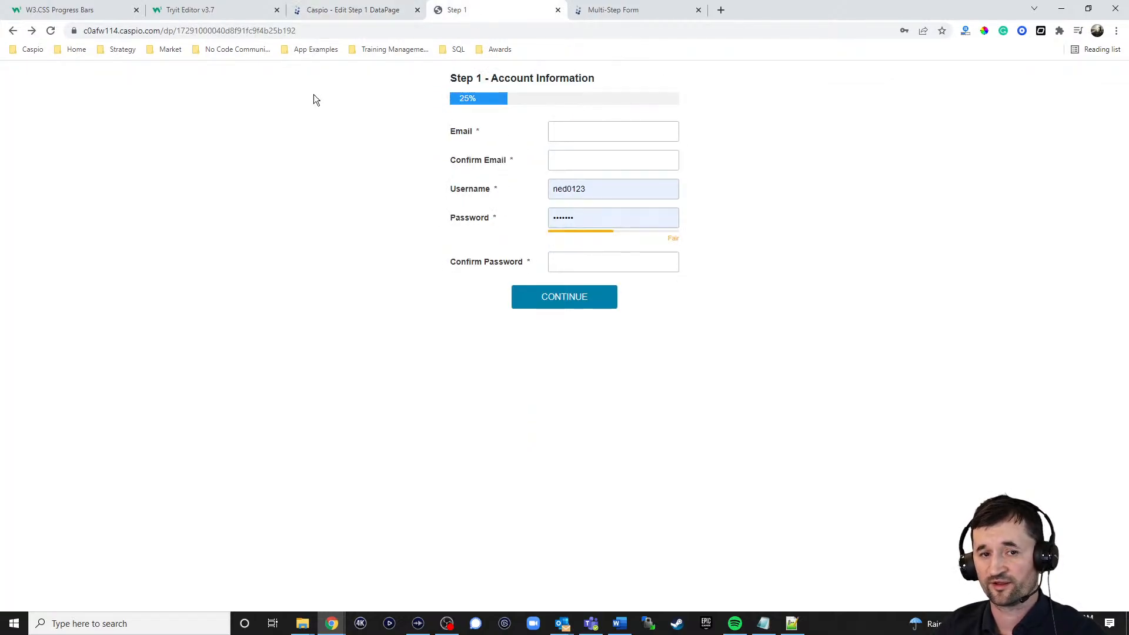
# Step: Try "Step 1" as the progress bar label in HTML Block 1 and restore the label to 25%
pyautogui.click(336, 8)
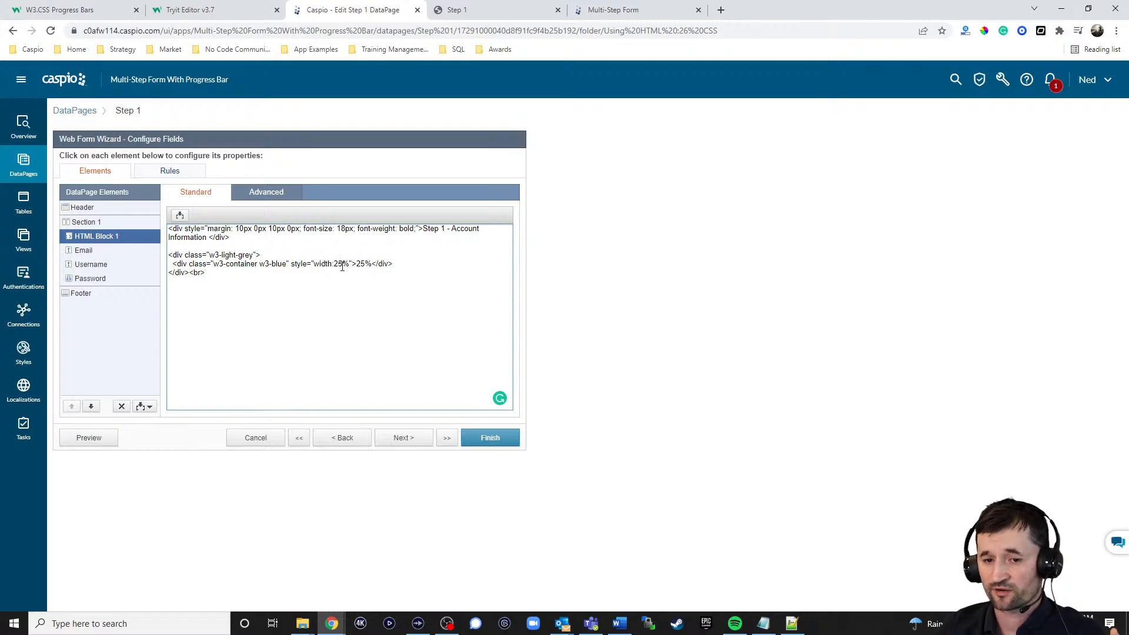
pyautogui.moveTo(355, 265); pyautogui.dragTo(369, 268)
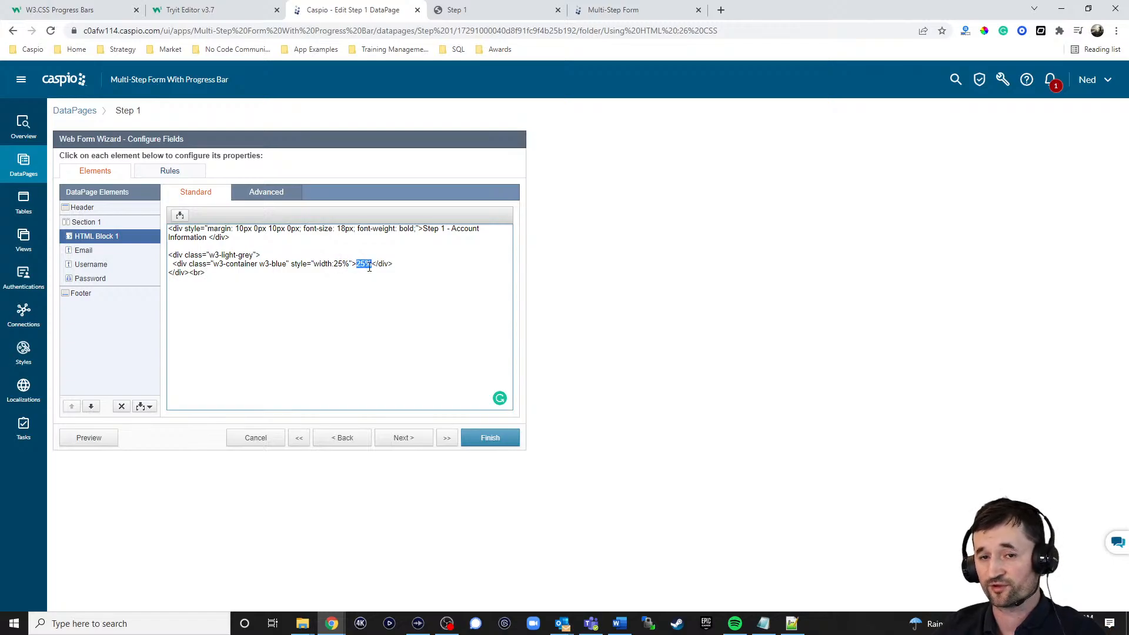
pyautogui.click(464, 10)
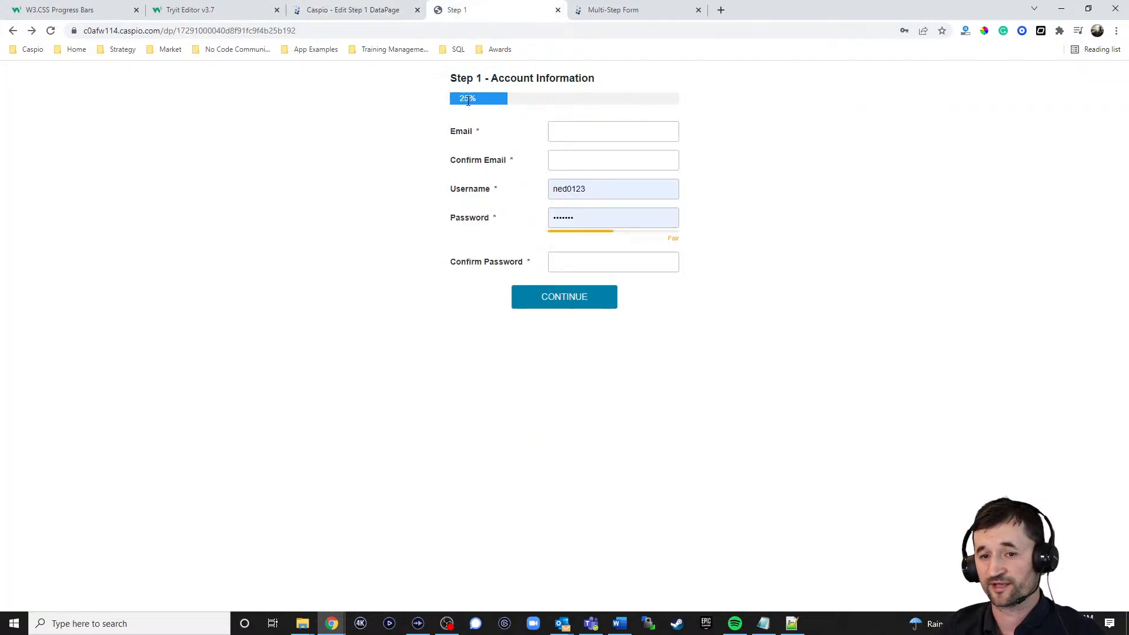
pyautogui.click(358, 16)
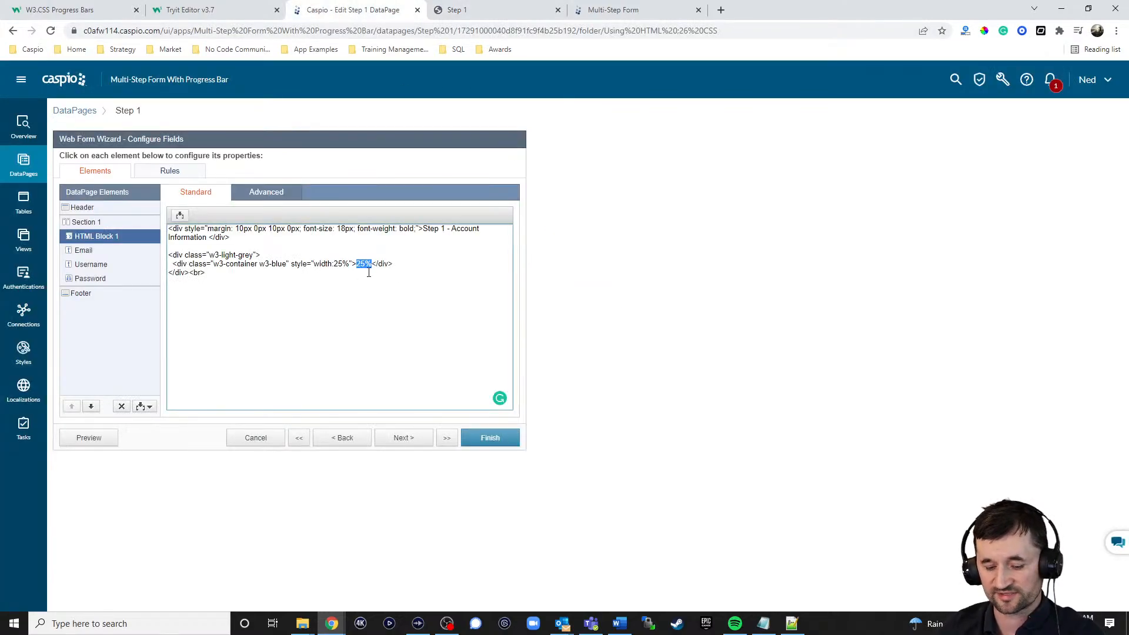
pyautogui.write('Step 1')
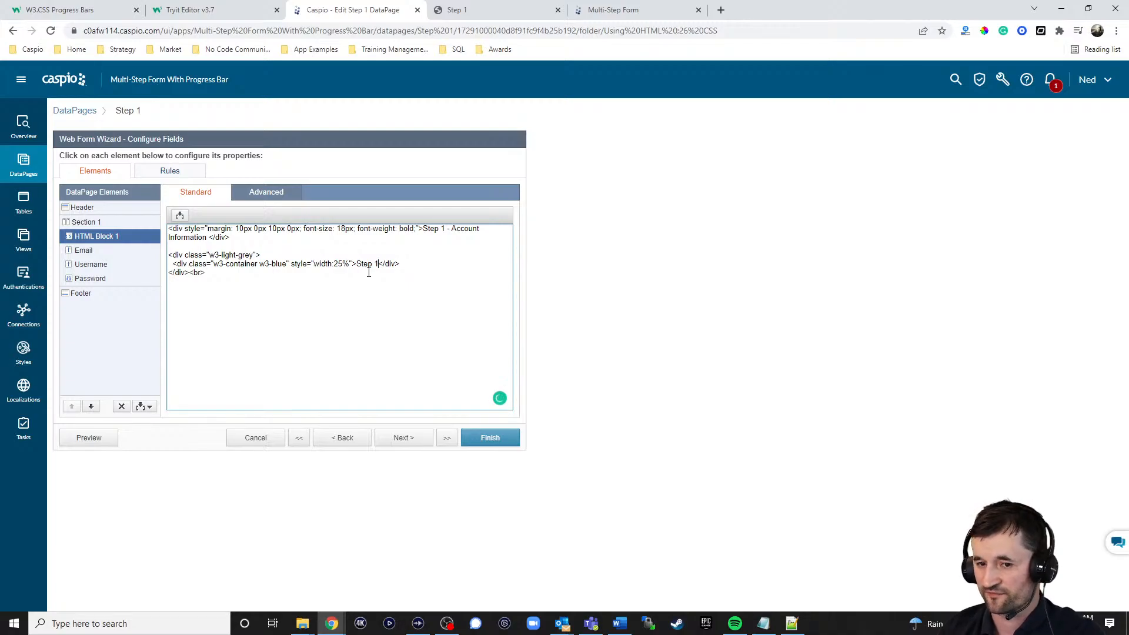
pyautogui.press('BackSpace')
pyautogui.press('BackSpace')
pyautogui.press('BackSpace')
pyautogui.press('BackSpace')
pyautogui.press('BackSpace')
pyautogui.press('BackSpace')
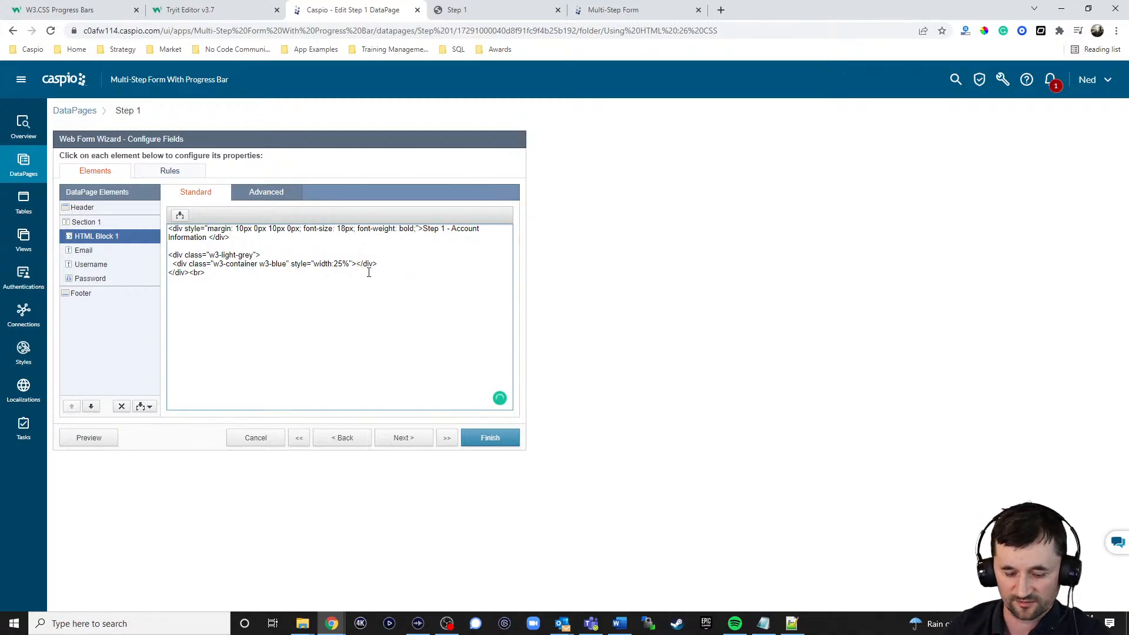
pyautogui.write('25%')
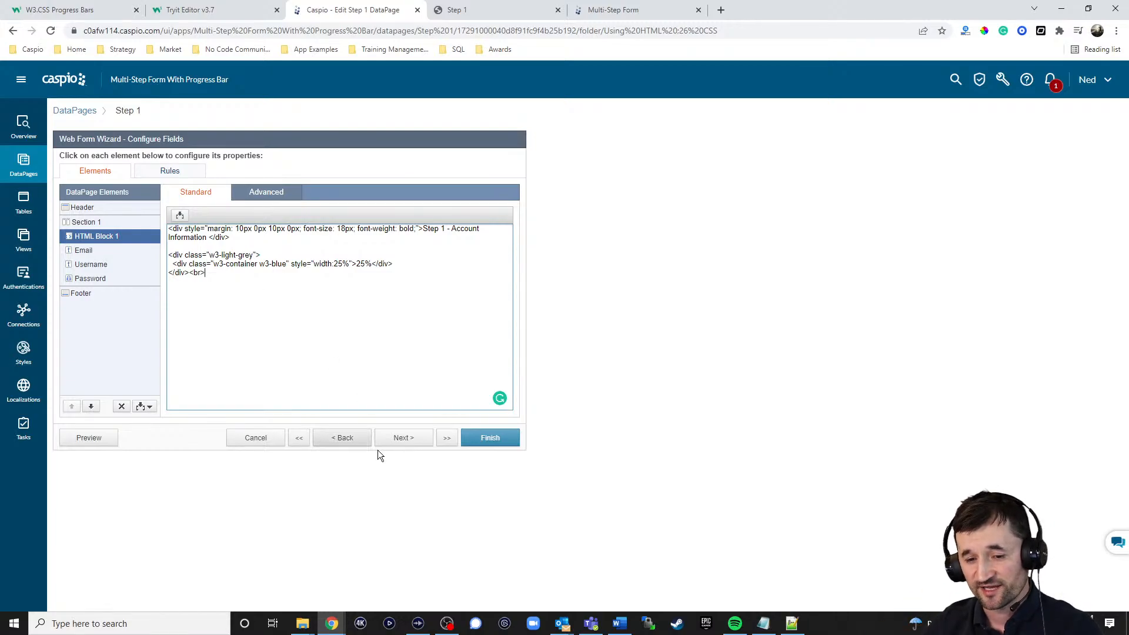
# Step: Examine Step 1's destination options and the DataPage selection dialog, and leave the wizard without saving
pyautogui.click(393, 439)
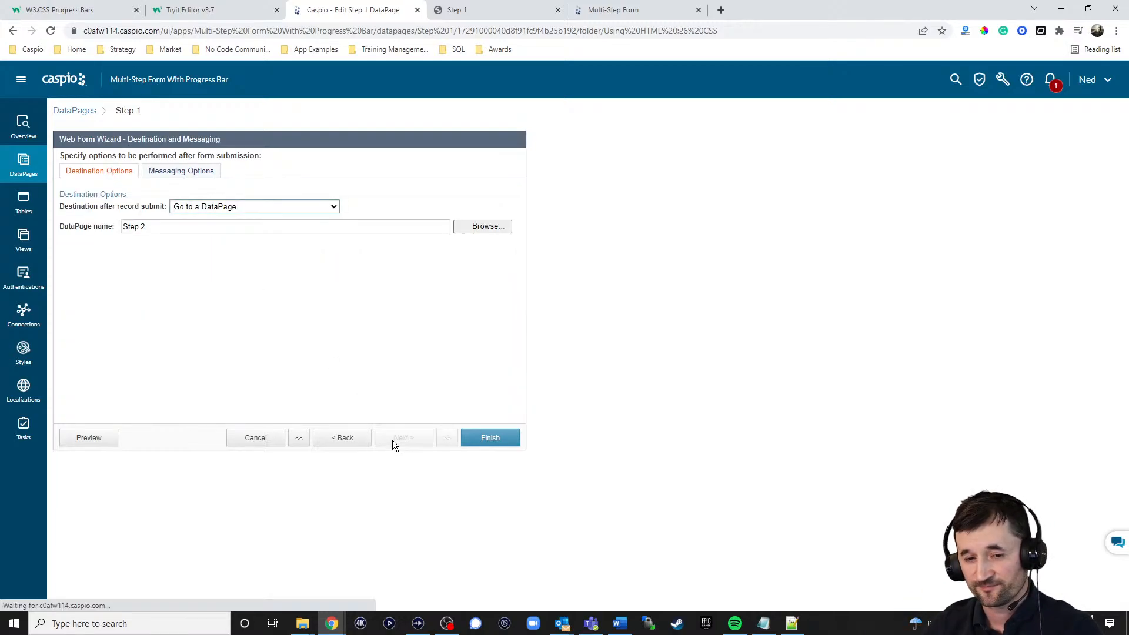
pyautogui.click(274, 209)
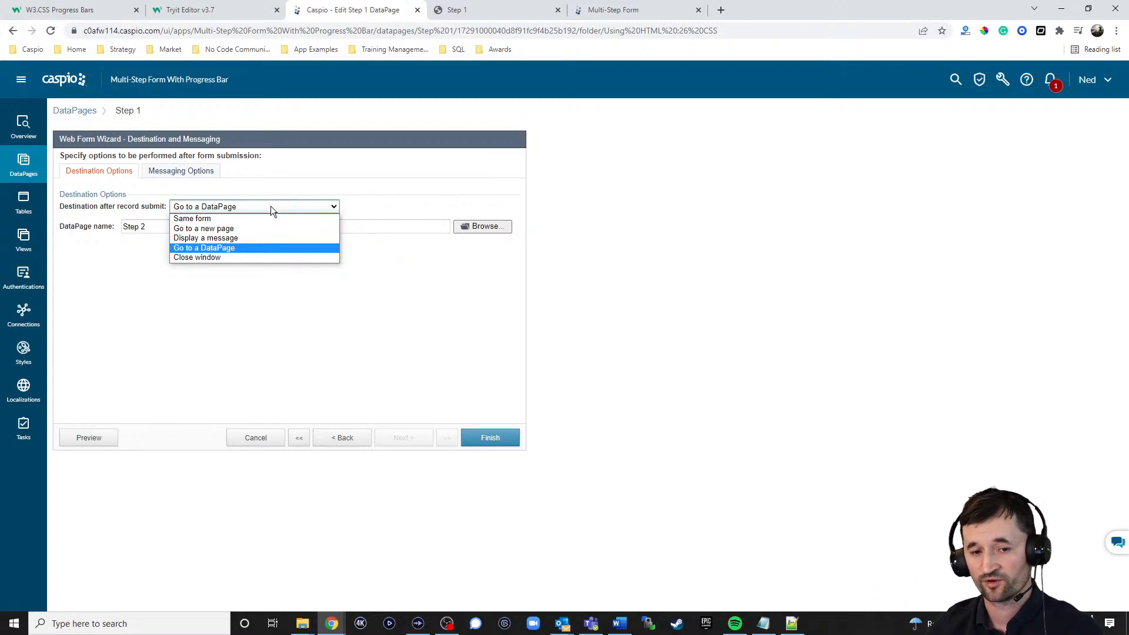
pyautogui.click(224, 248)
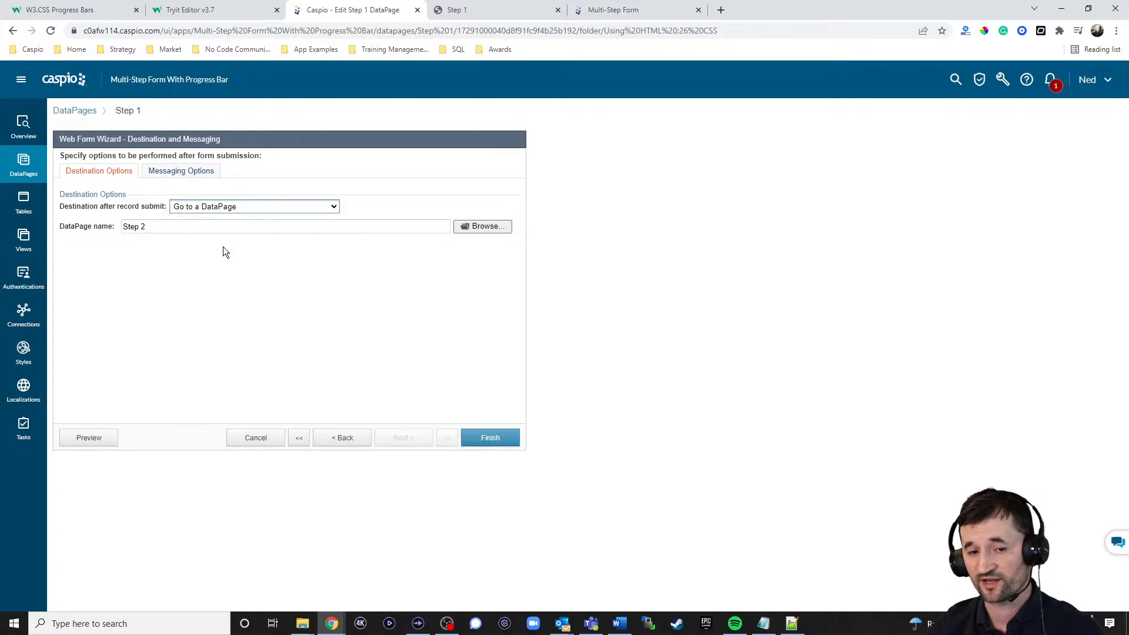
pyautogui.click(498, 227)
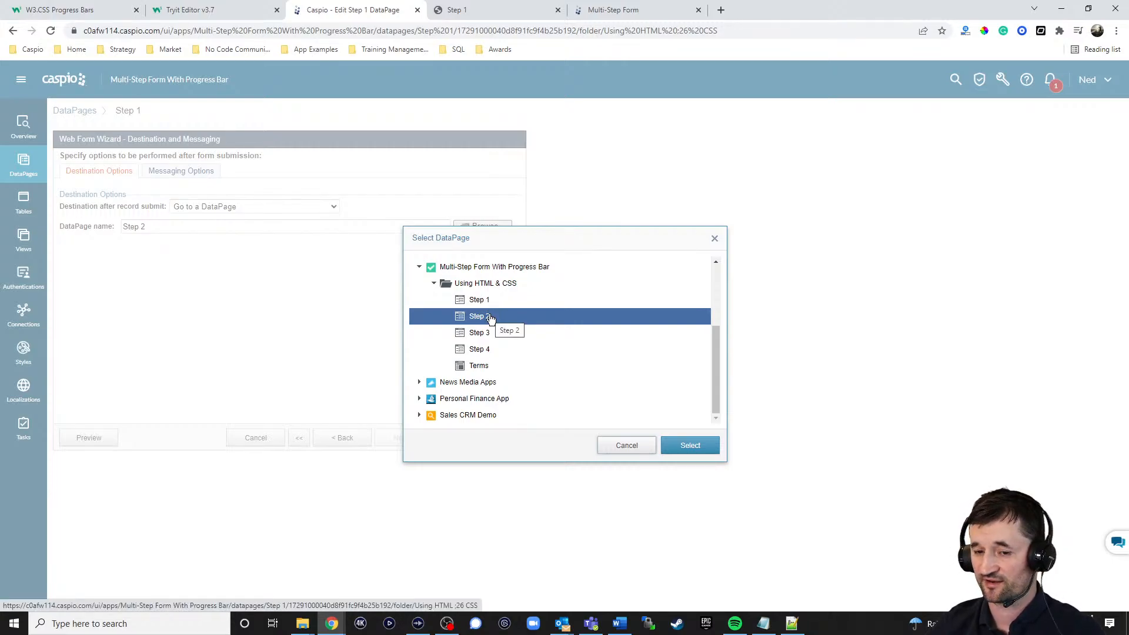
pyautogui.click(623, 445)
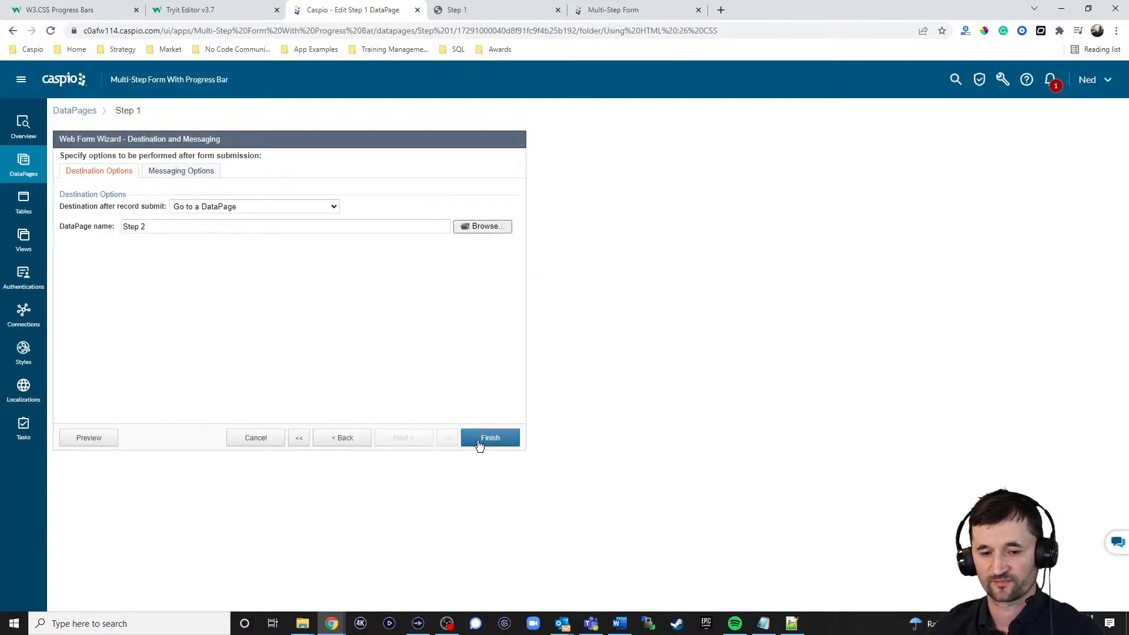
pyautogui.click(258, 437)
pyautogui.click(625, 309)
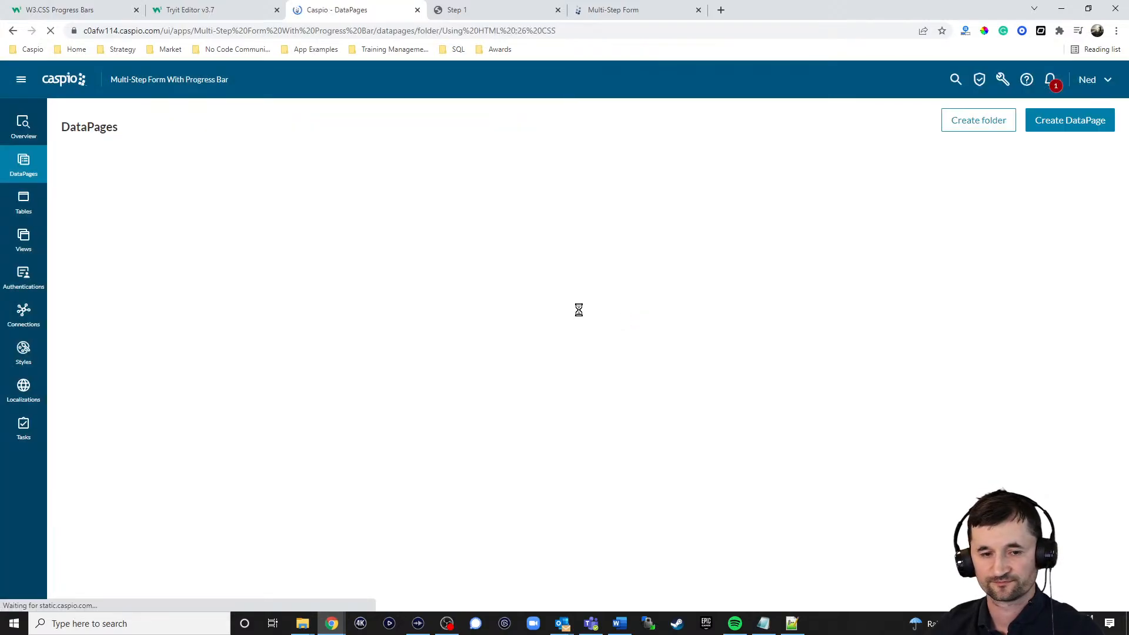
# Step: Open the Step 2 DataPage to check its form type, and leave the wizard without saving
pyautogui.click(179, 269)
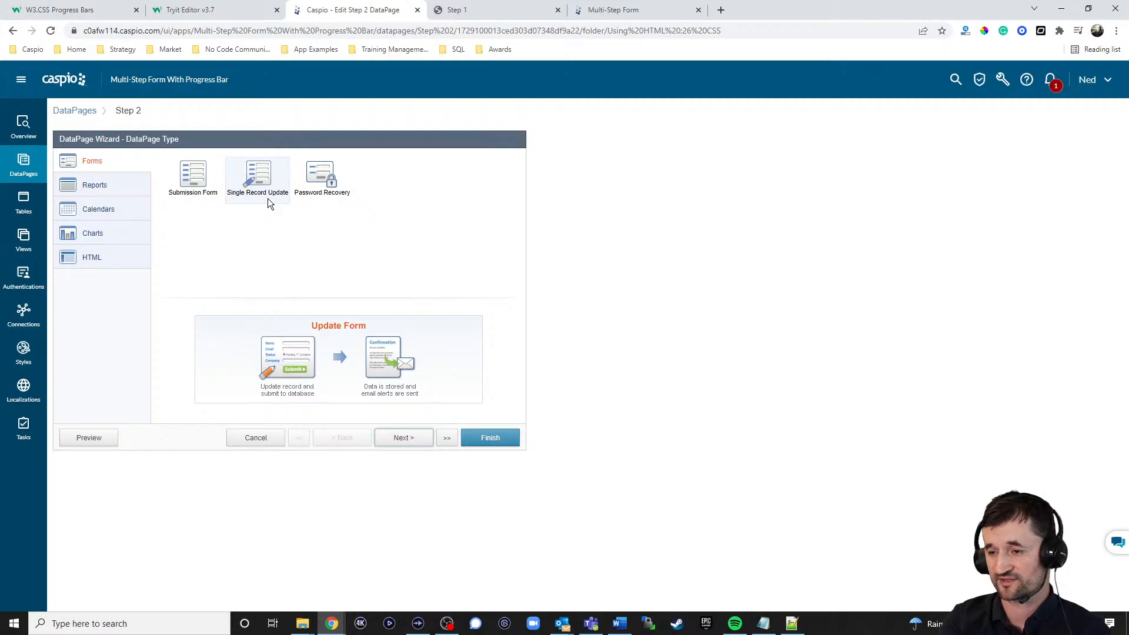
pyautogui.click(254, 443)
pyautogui.click(619, 304)
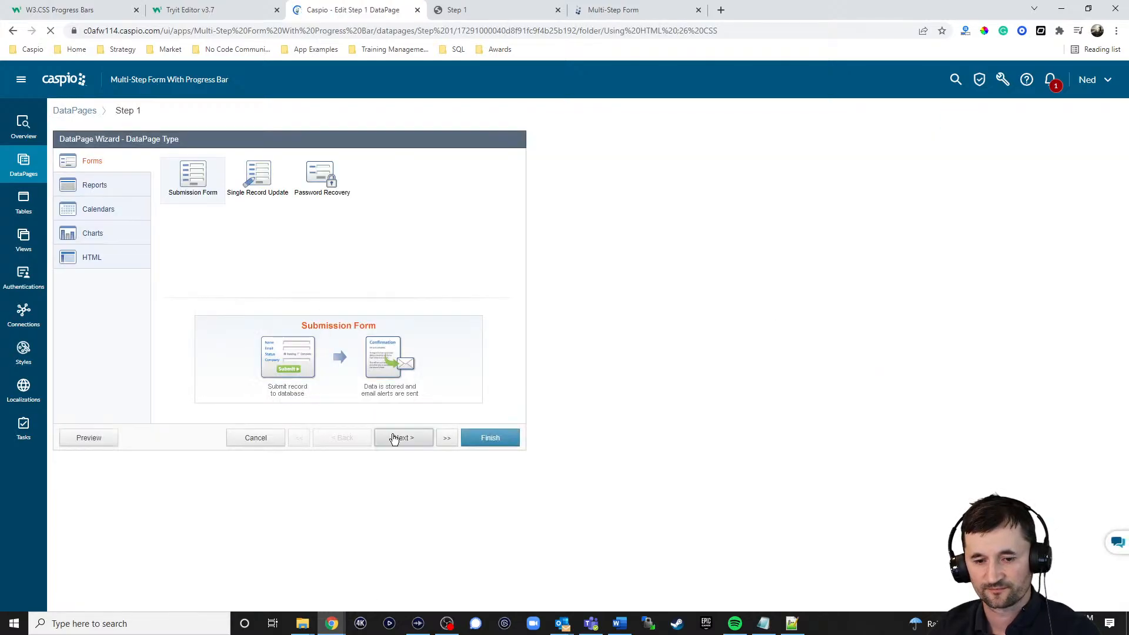
# Step: Reopen the Step 1 DataPage for editing and go to its field selection page
pyautogui.click(400, 369)
pyautogui.click(398, 440)
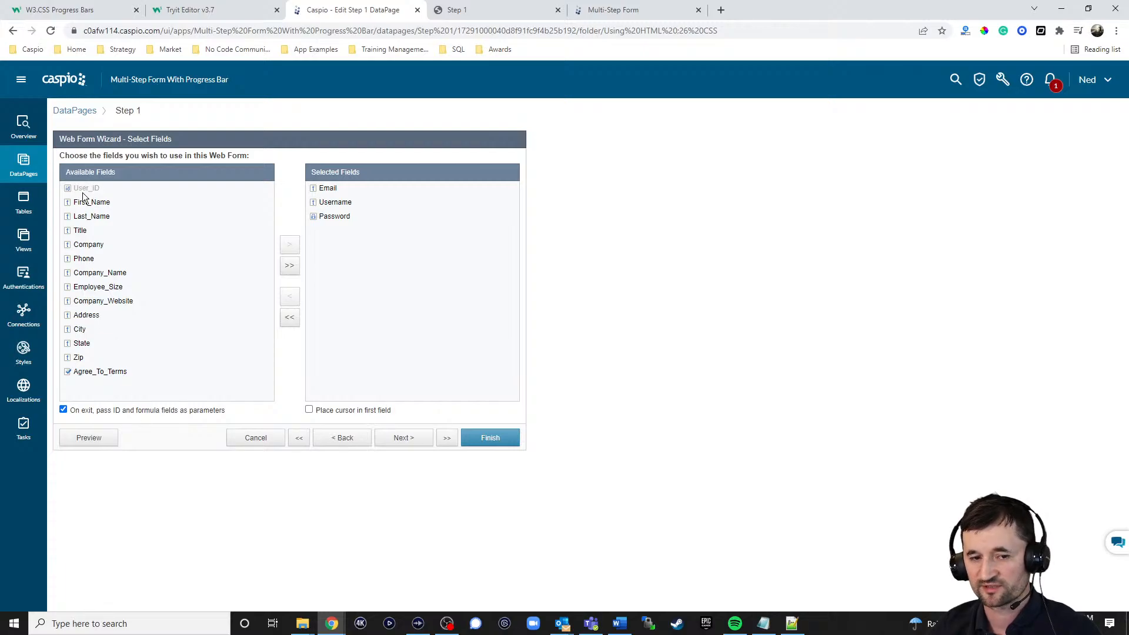
# Step: Leave the Step 1 wizard without saving and open the Step 2 DataPage at its record identification settings
pyautogui.click(249, 441)
pyautogui.click(619, 308)
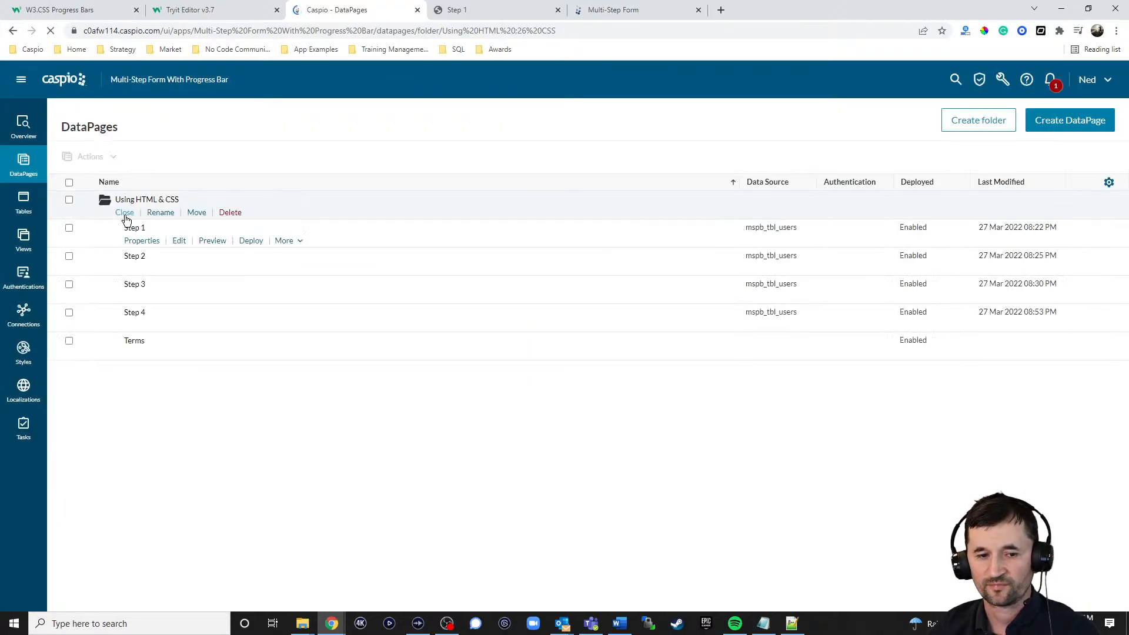
pyautogui.click(179, 271)
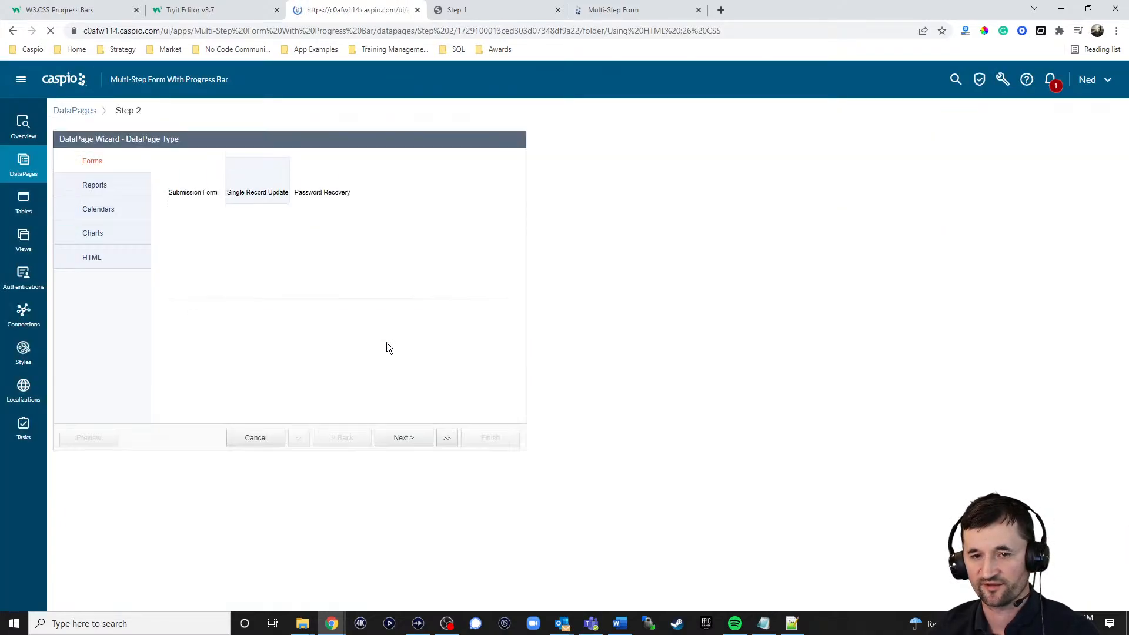
pyautogui.click(403, 439)
pyautogui.click(404, 439)
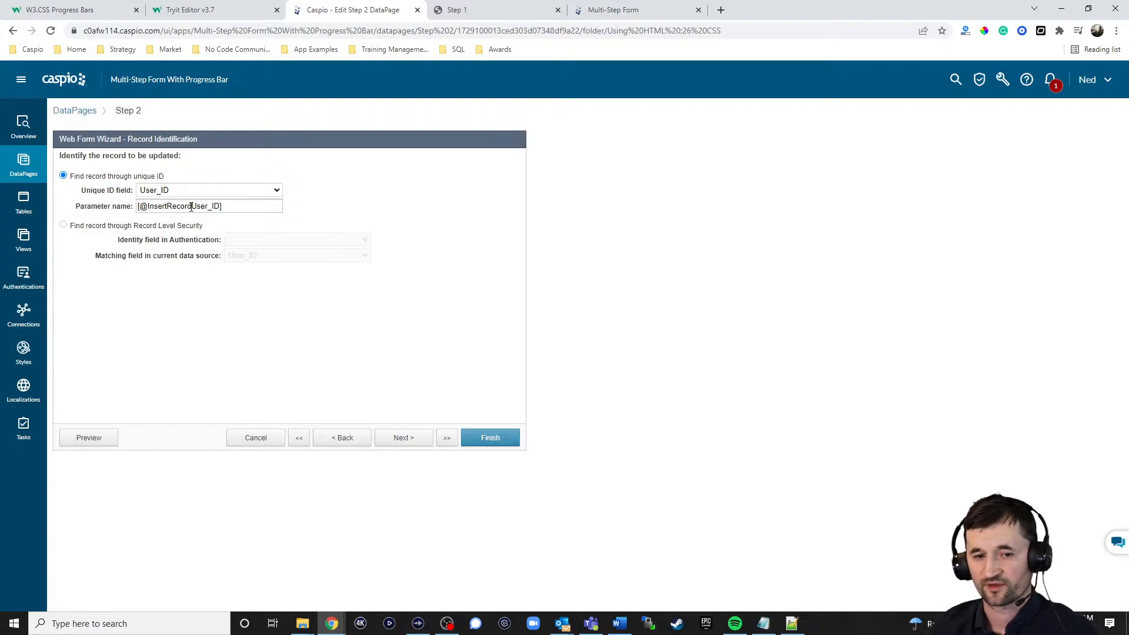
pyautogui.moveTo(191, 206); pyautogui.dragTo(147, 206)
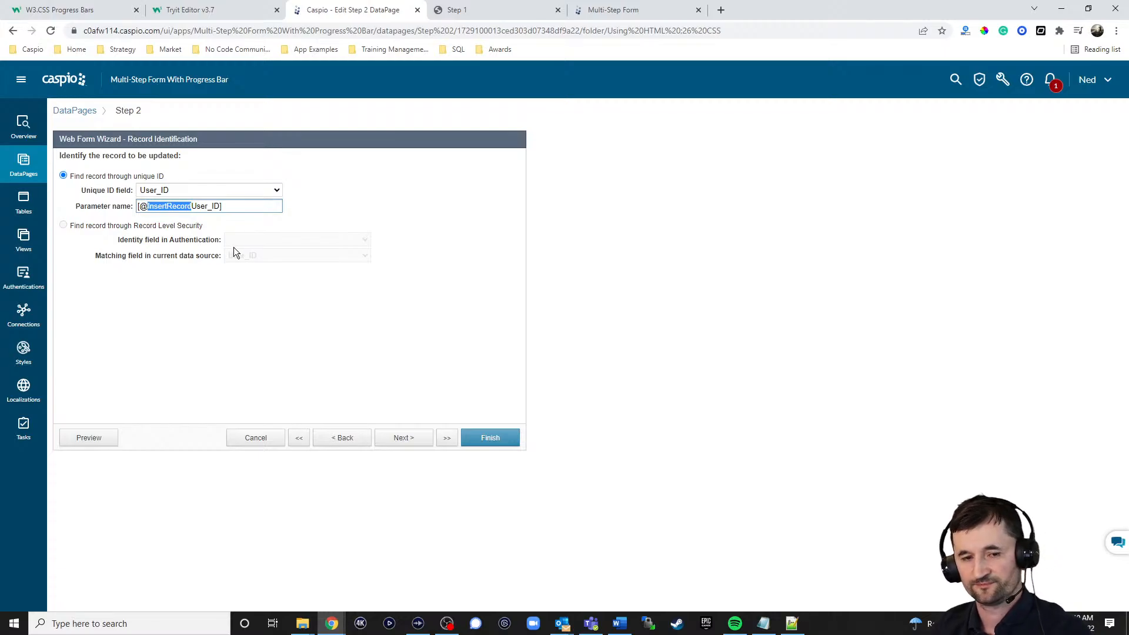
pyautogui.press('BackSpace')
pyautogui.write('Inser')
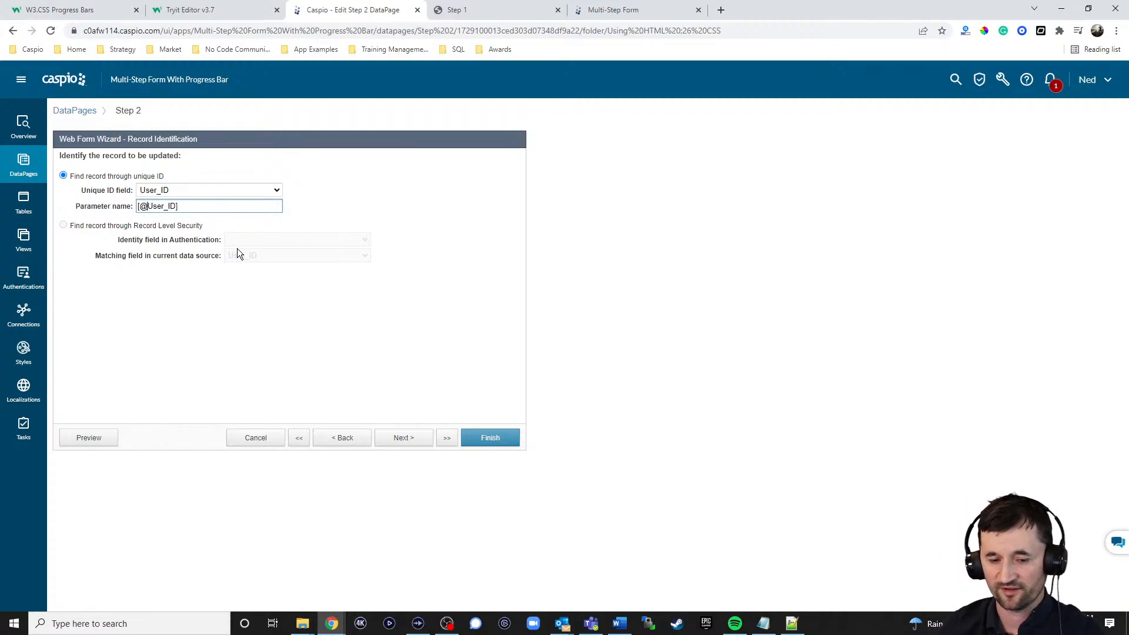
pyautogui.write('tRecord')
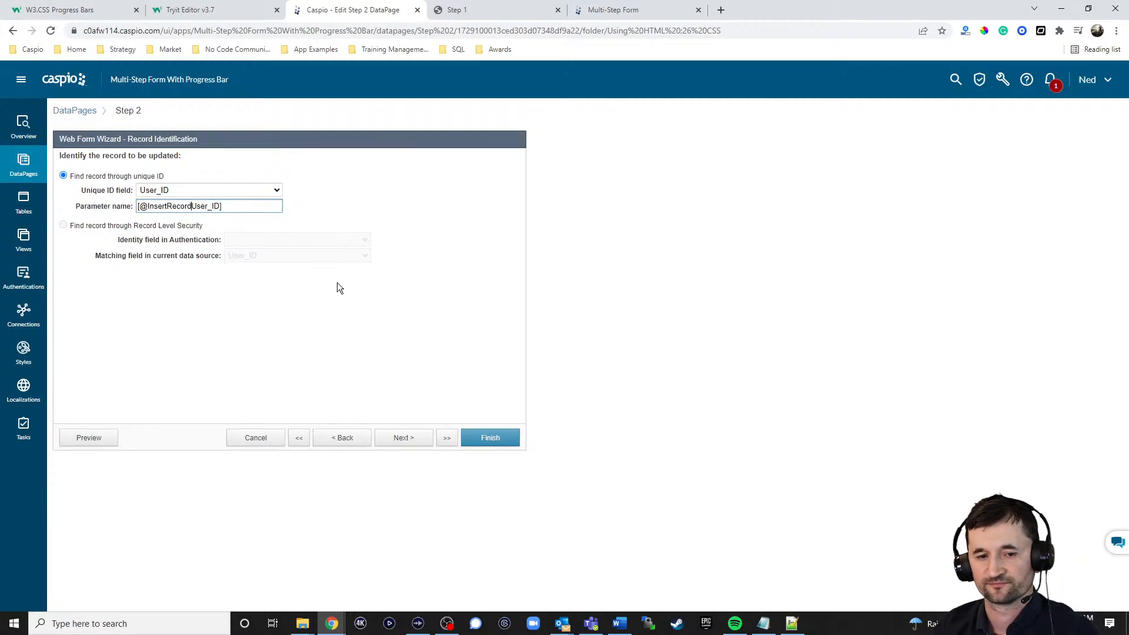
# Step: Review Step 2's selected fields, progress bar HTML block and destination options, and leave the wizard without saving
pyautogui.click(406, 439)
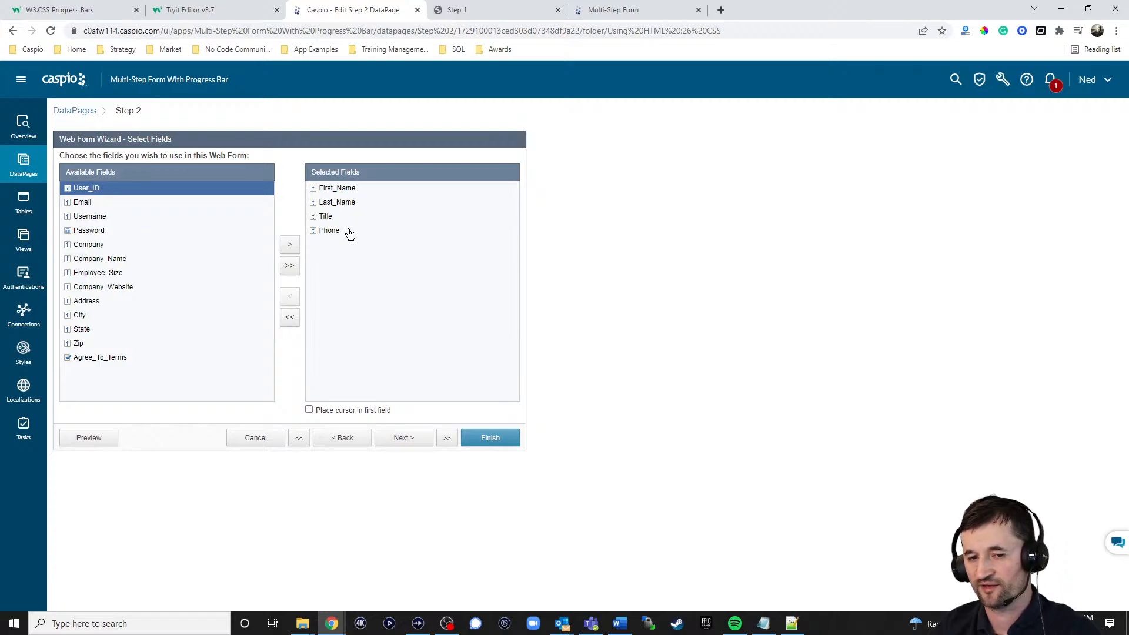
pyautogui.click(410, 440)
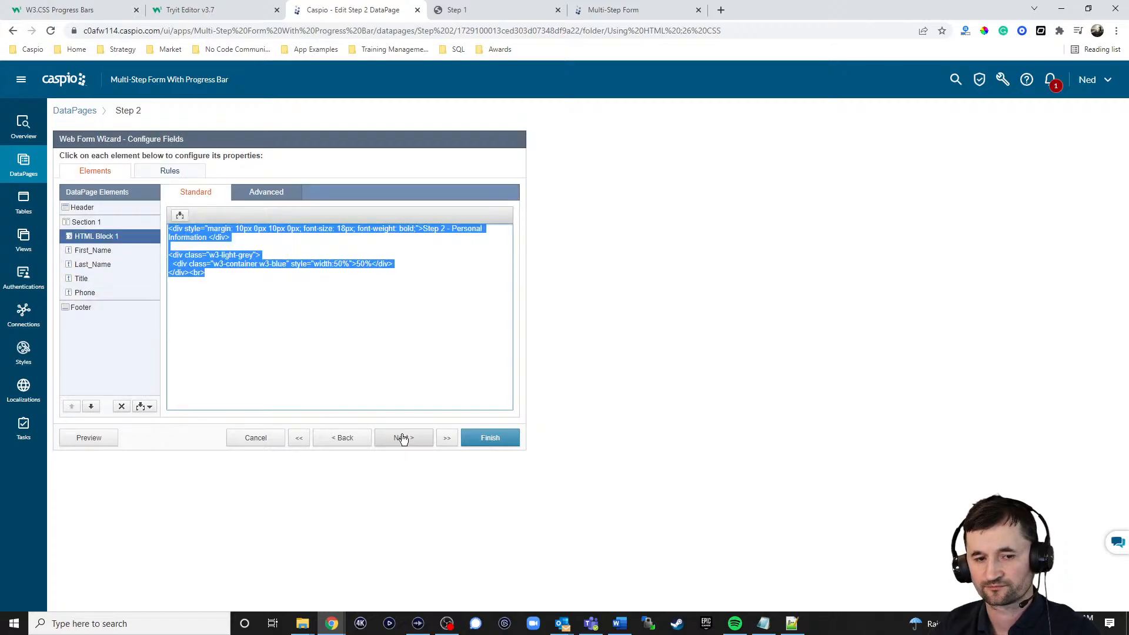
pyautogui.click(257, 290)
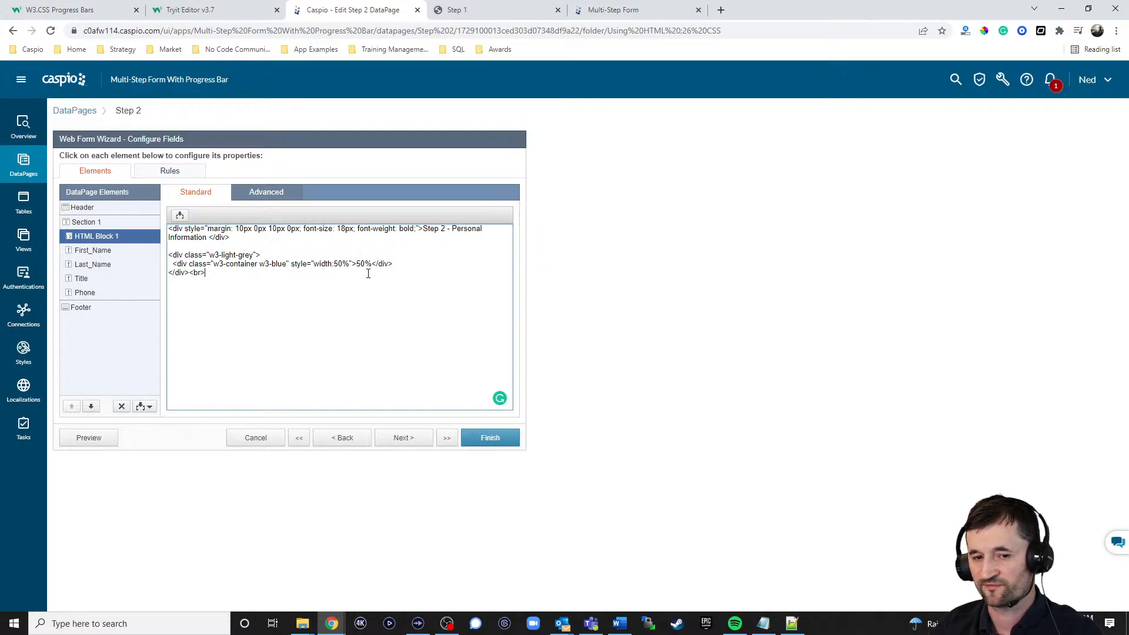
pyautogui.click(414, 437)
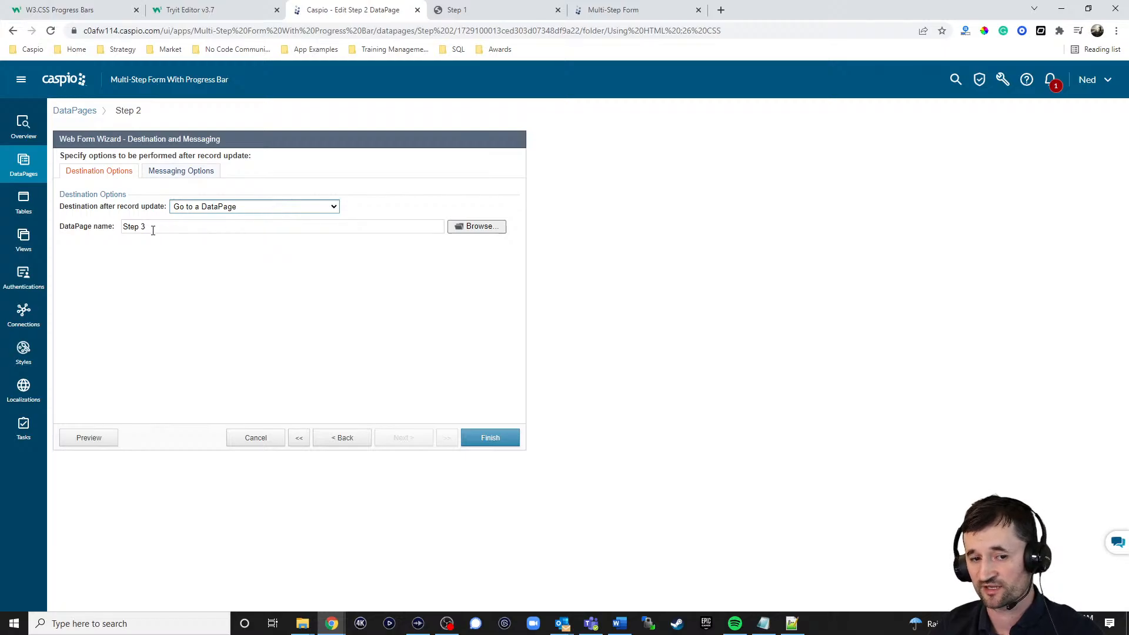
pyautogui.click(241, 436)
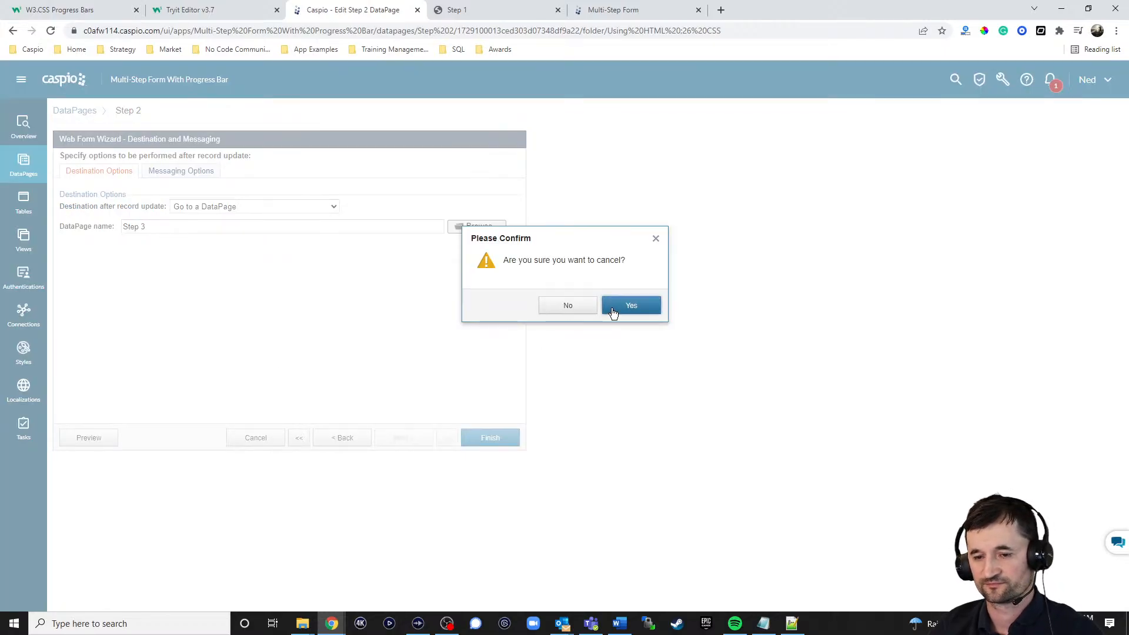
pyautogui.click(632, 306)
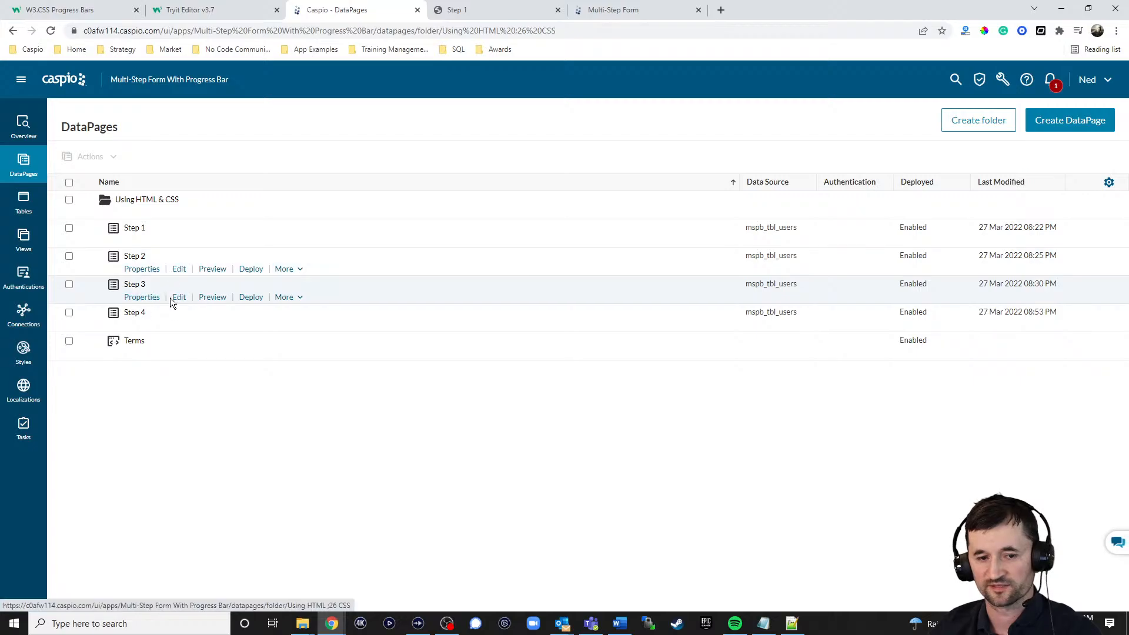
# Step: Open the Step 3 DataPage for editing and review its settings up to the progress bar code in HTML Block 1
pyautogui.click(178, 297)
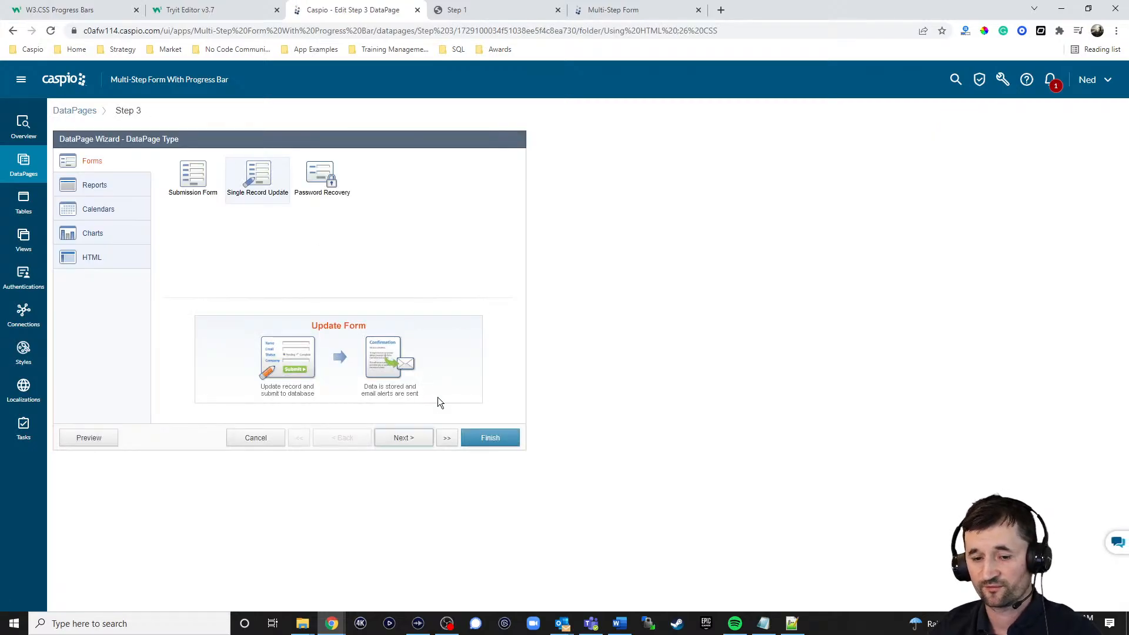
pyautogui.click(414, 441)
pyautogui.click(402, 438)
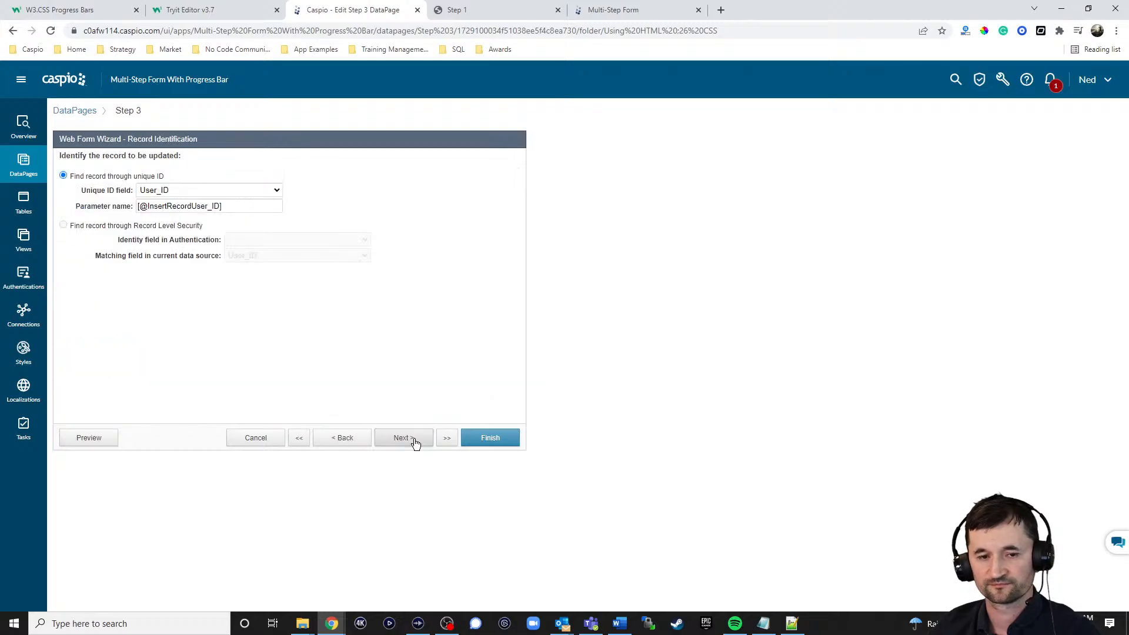
pyautogui.click(415, 442)
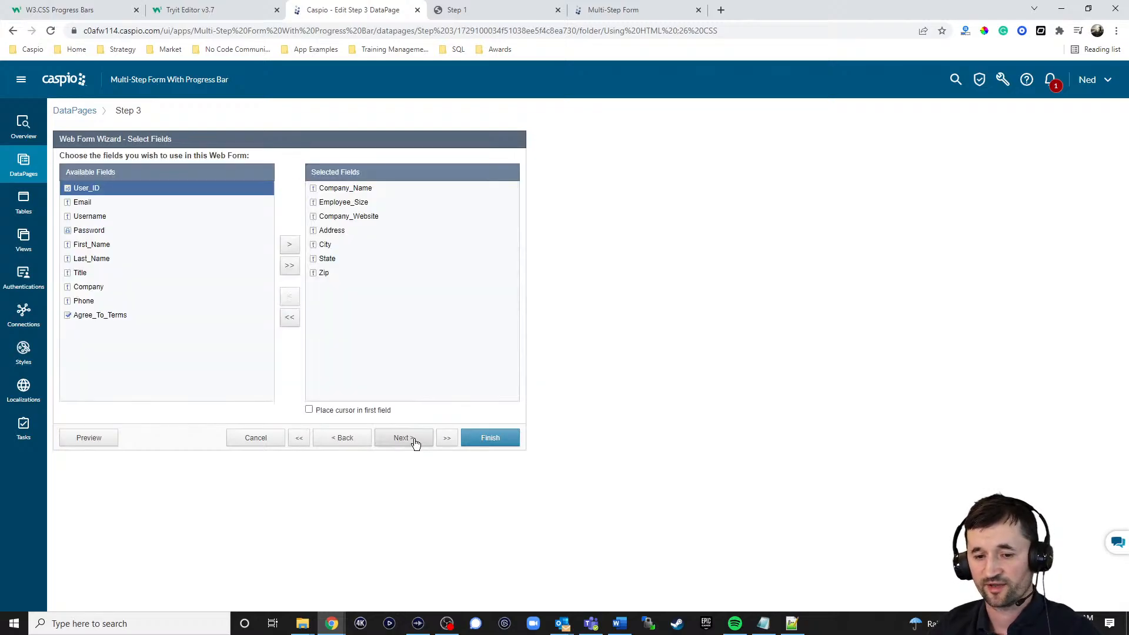
pyautogui.click(415, 442)
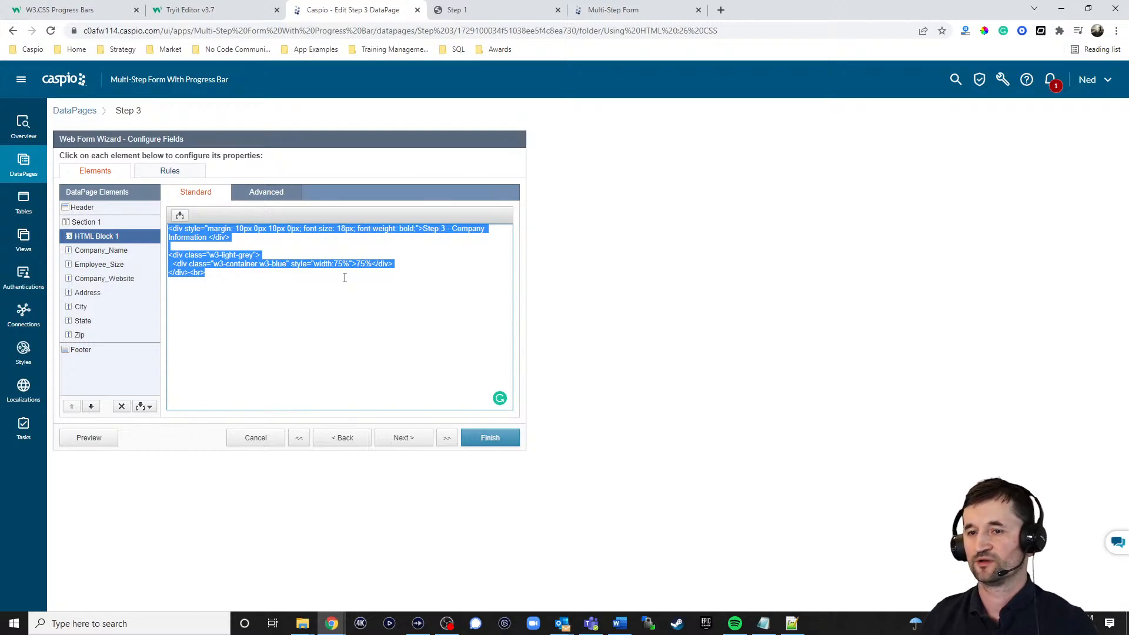
# Step: Open the Sales CRM demo from the bookmarked Operations app examples in a new browser tab
pyautogui.click(721, 10)
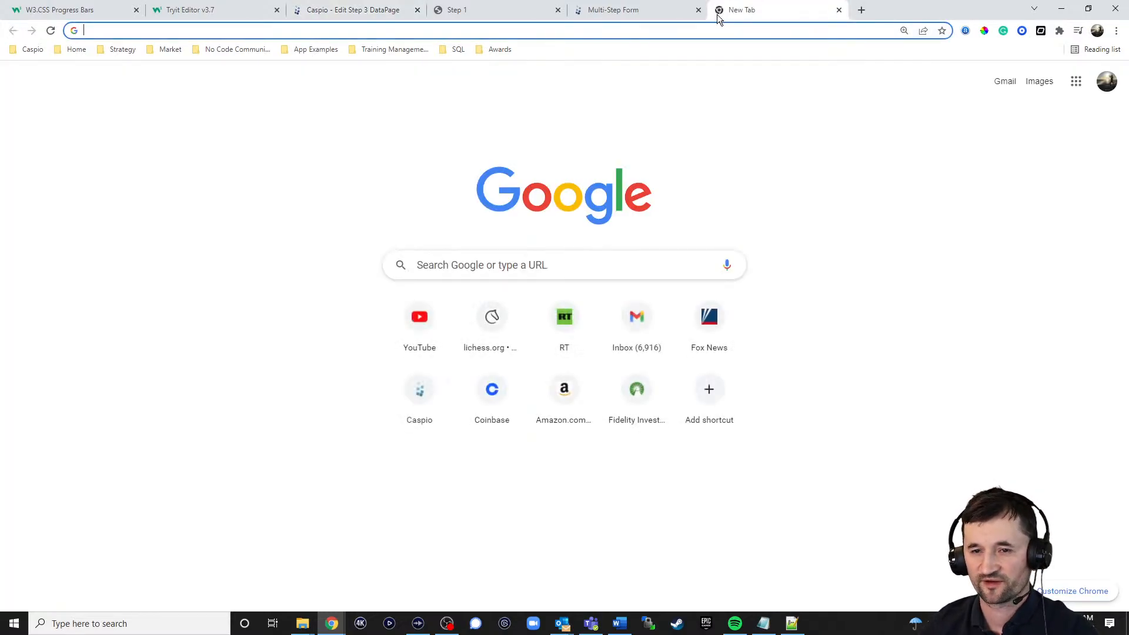
pyautogui.click(304, 51)
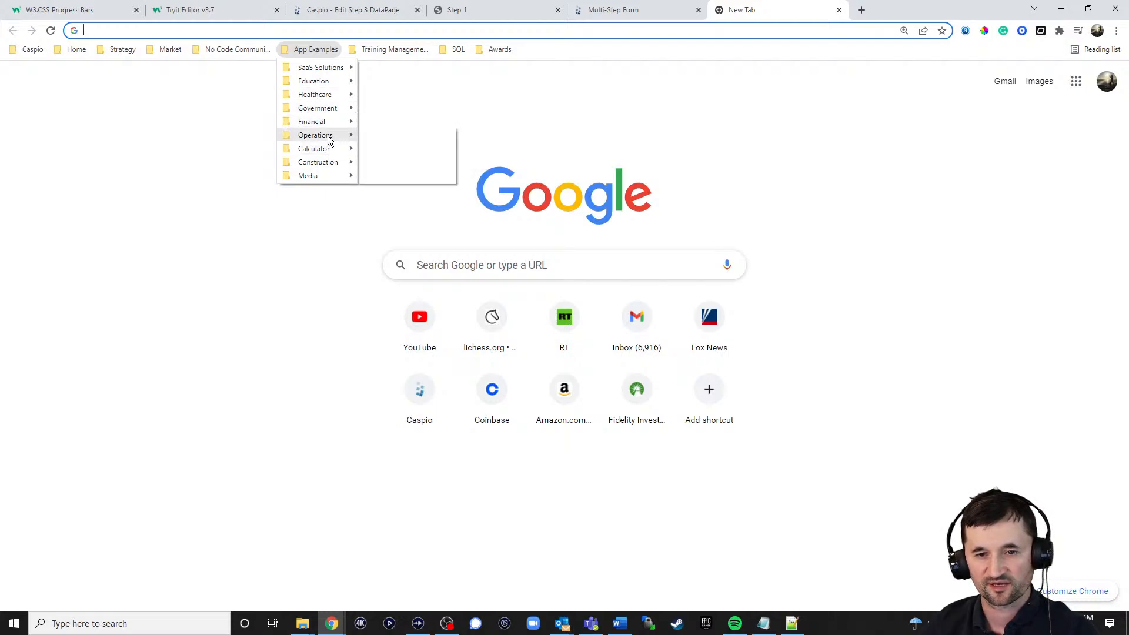
pyautogui.moveTo(329, 136)
pyautogui.click(395, 176)
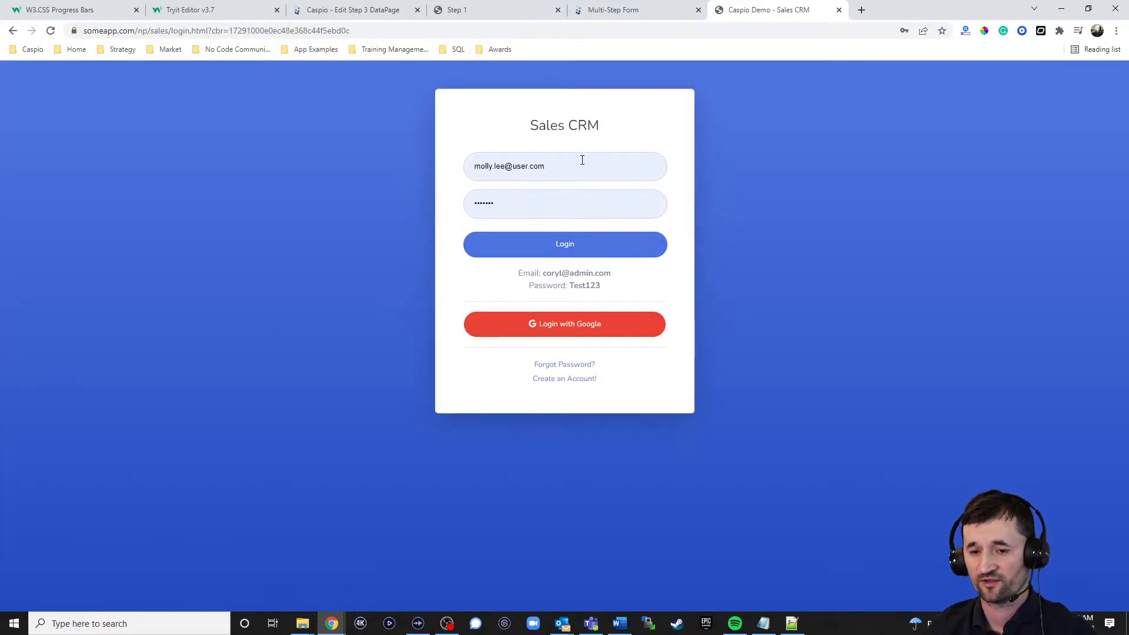
# Step: Log in to the Sales CRM demo with the saved admin account's email and password, and open the profile page
pyautogui.tripleClick(581, 158)
pyautogui.write('coryl')
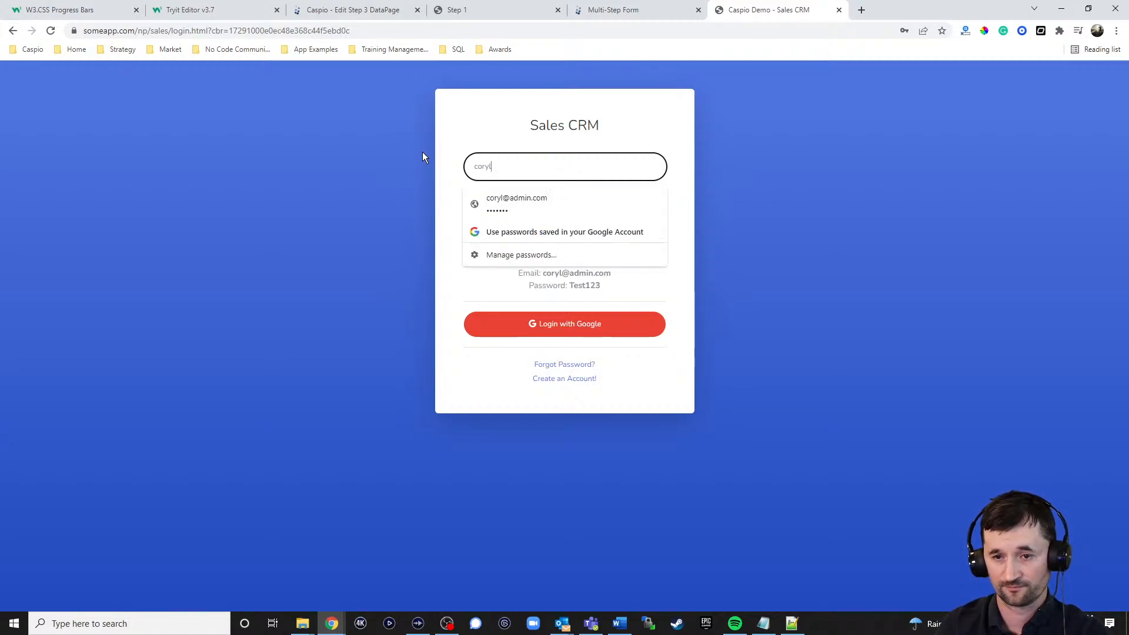
pyautogui.click(516, 194)
pyautogui.click(572, 256)
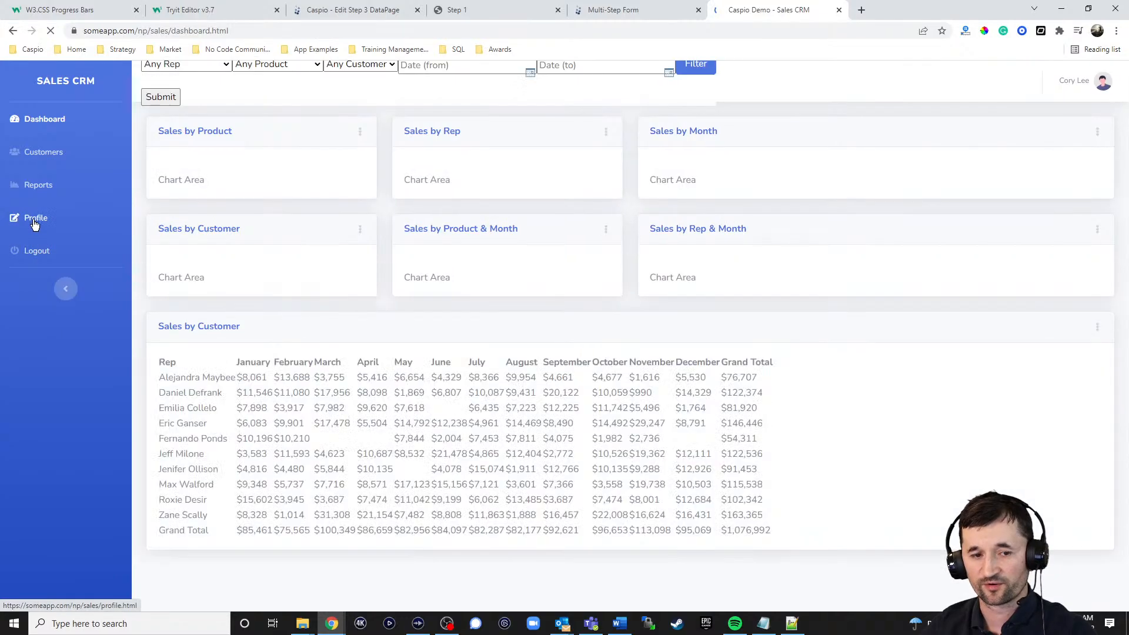
pyautogui.click(35, 218)
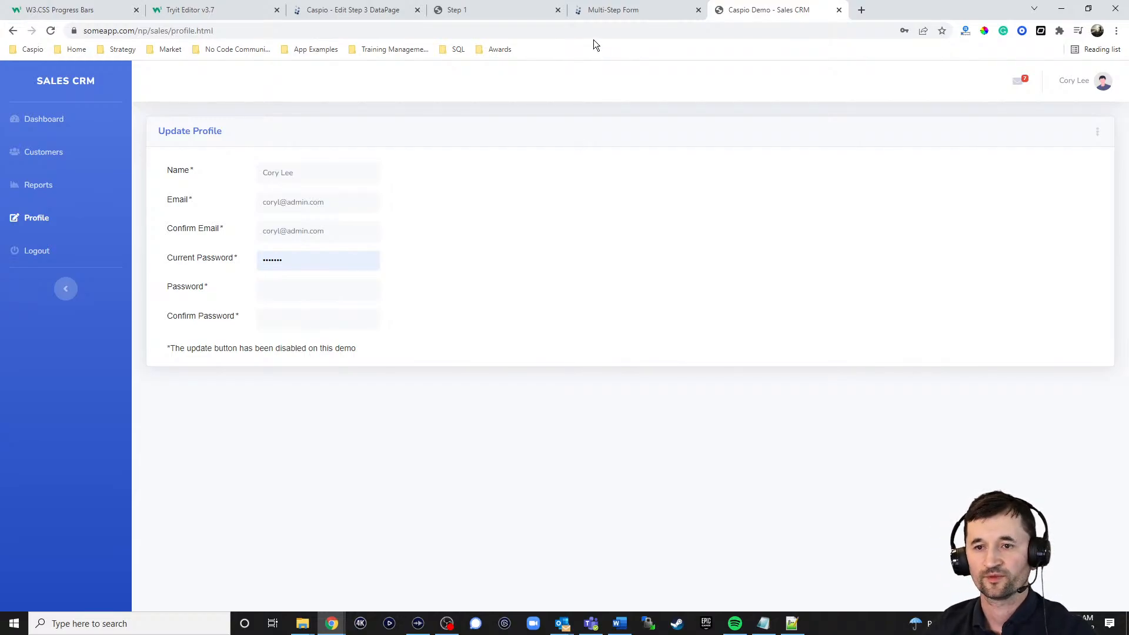
# Step: Compare the Multi-Step Form demo and the W3.CSS progress bar labels example with the code in Step 3's HTML Block 1
pyautogui.click(610, 13)
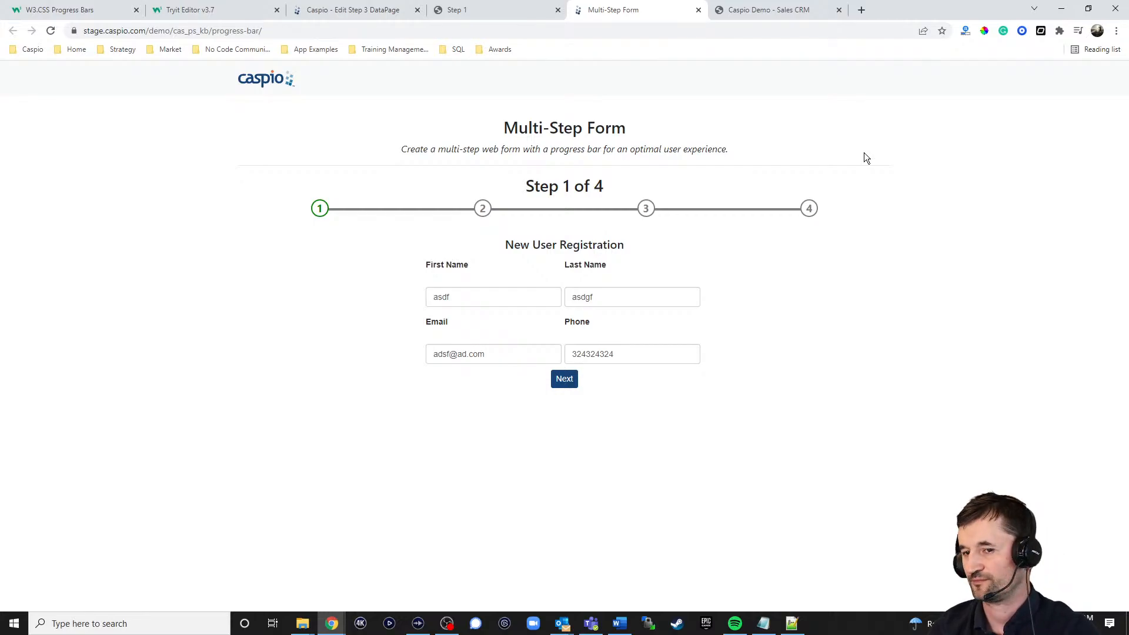
pyautogui.click(353, 10)
pyautogui.click(323, 279)
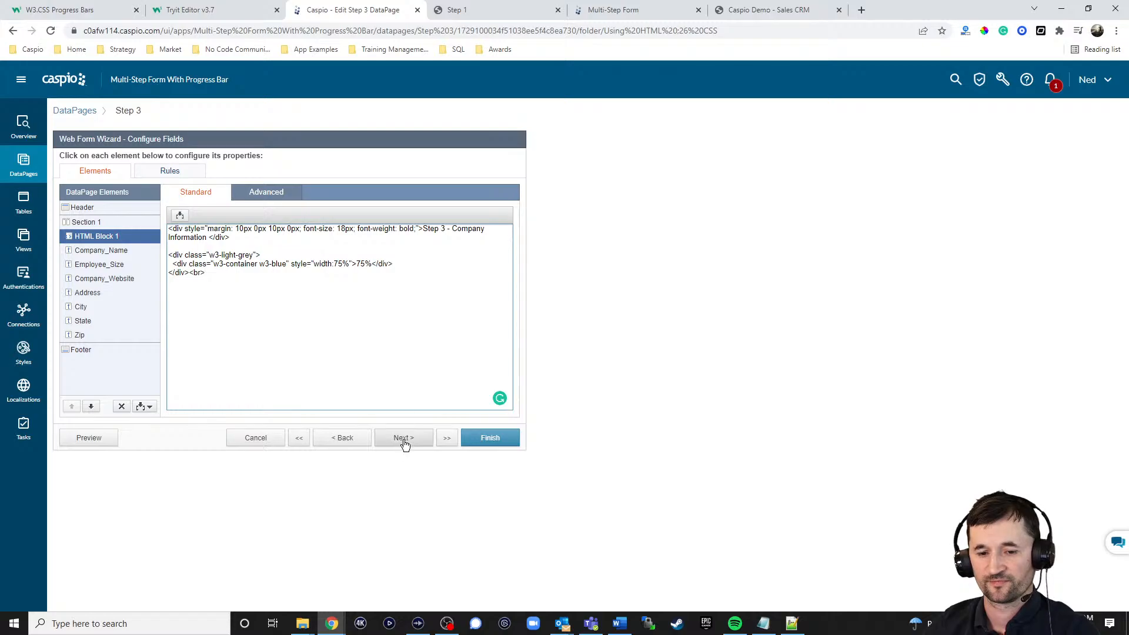
pyautogui.click(125, 15)
pyautogui.click(165, 31)
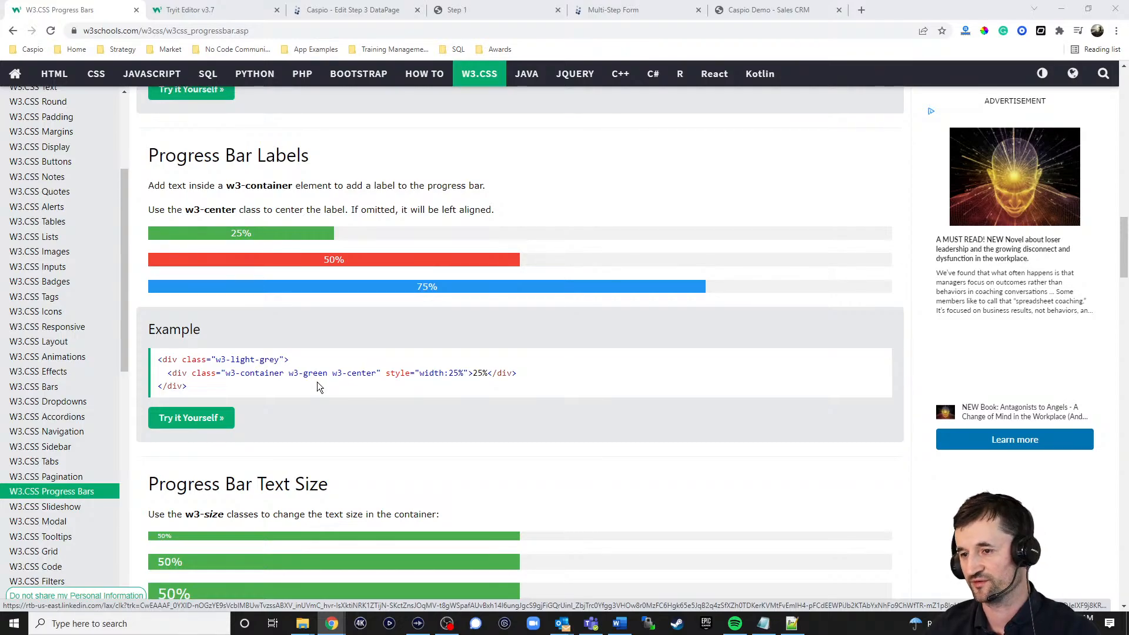
pyautogui.click(365, 12)
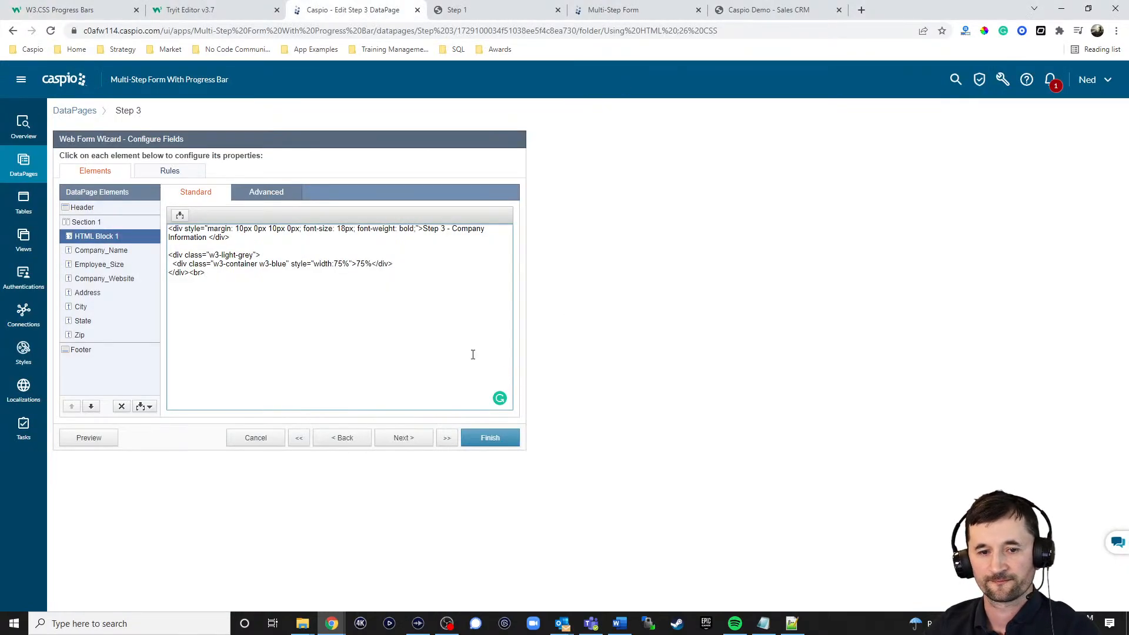
# Step: Check Step 3's destination after record update and leave the wizard without saving
pyautogui.click(409, 438)
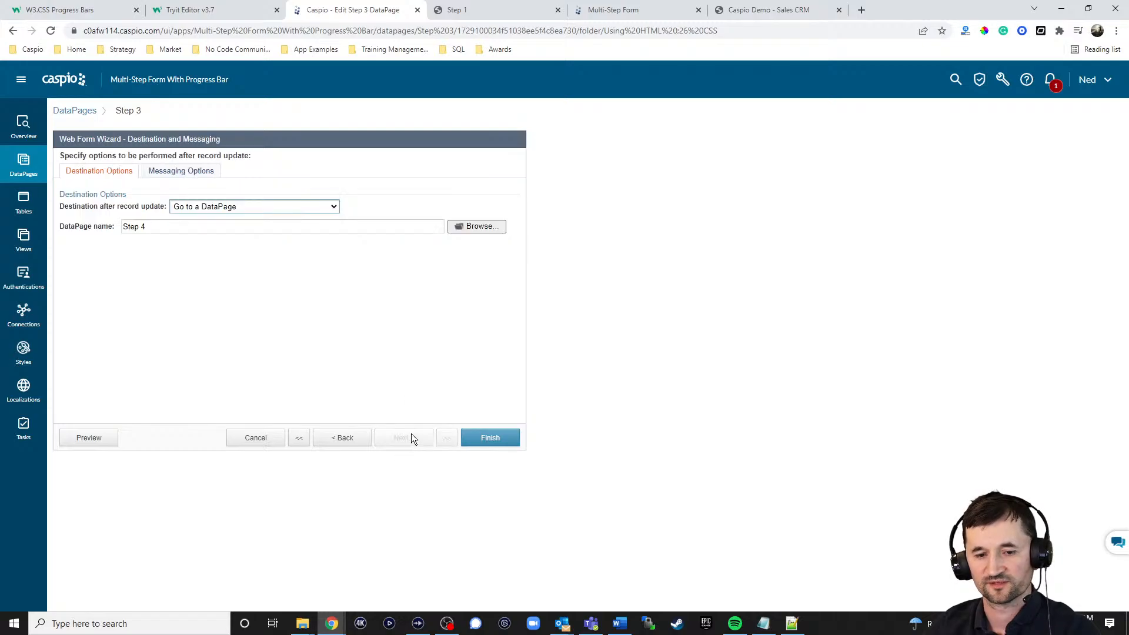
pyautogui.click(255, 433)
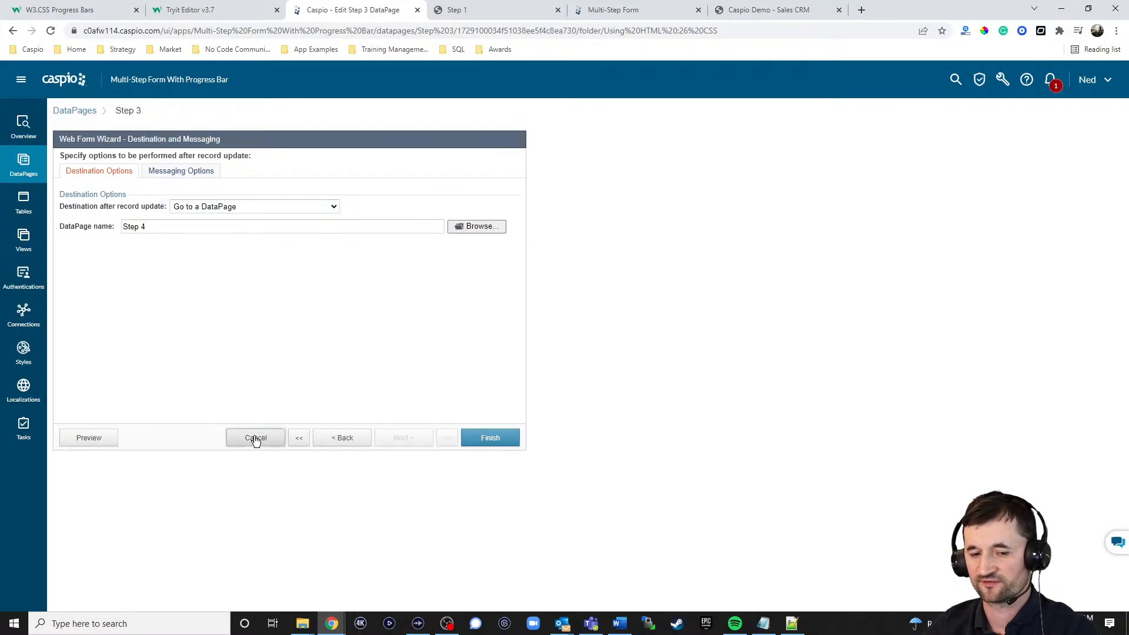
pyautogui.click(630, 306)
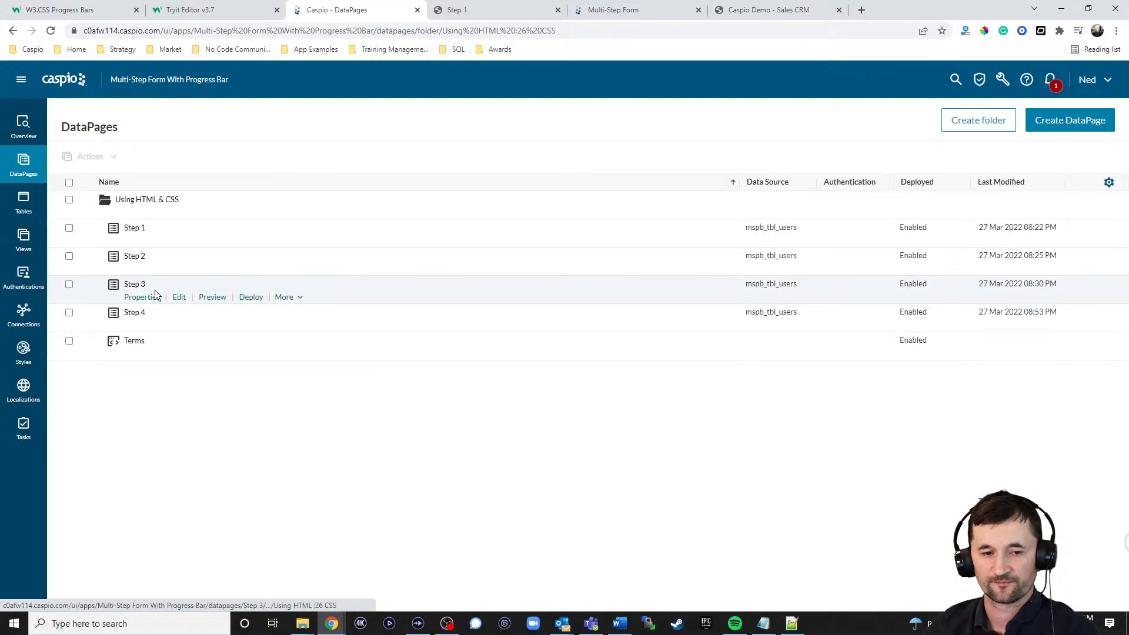
# Step: Open the Step 4 DataPage for editing and review its settings up to the progress bar code in HTML Block 1
pyautogui.click(178, 325)
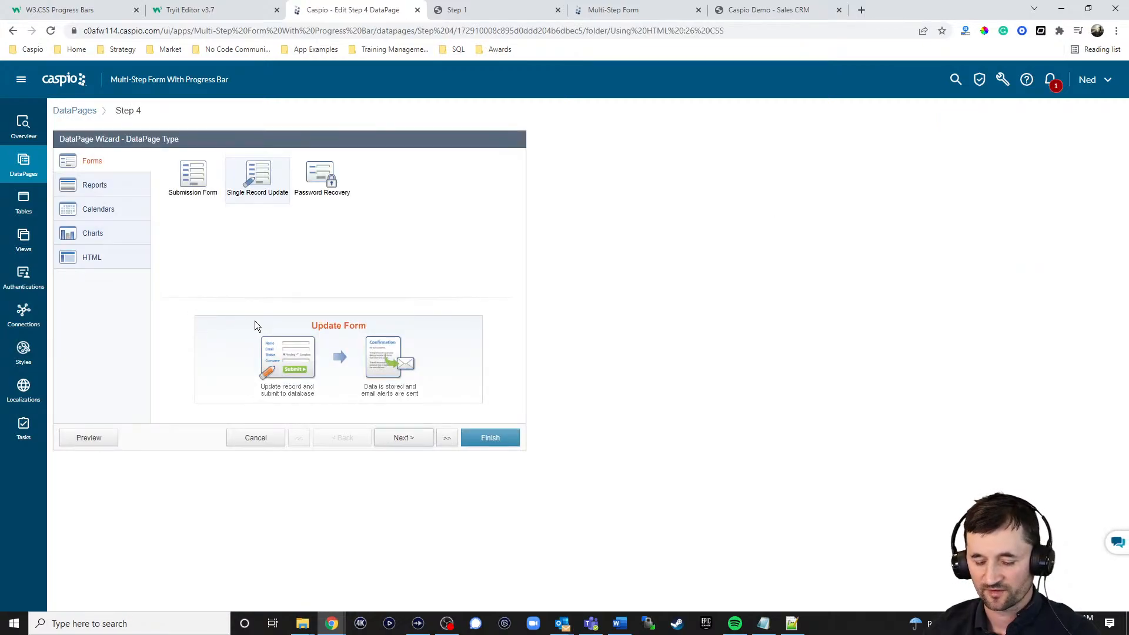
pyautogui.click(415, 445)
pyautogui.click(416, 446)
pyautogui.click(416, 444)
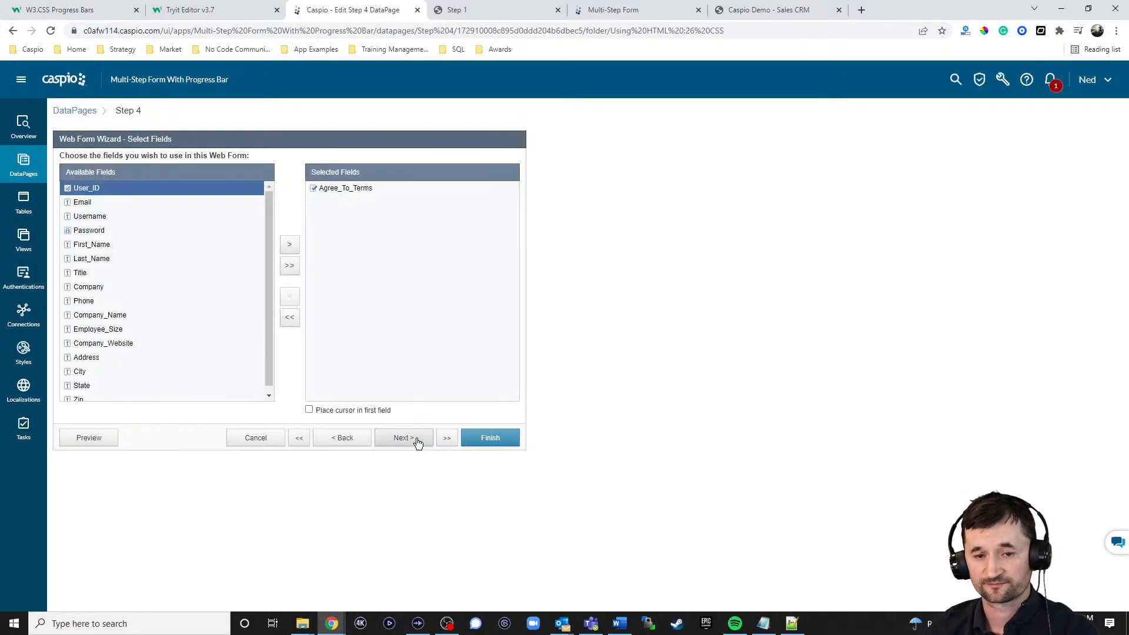
pyautogui.click(416, 439)
pyautogui.click(277, 290)
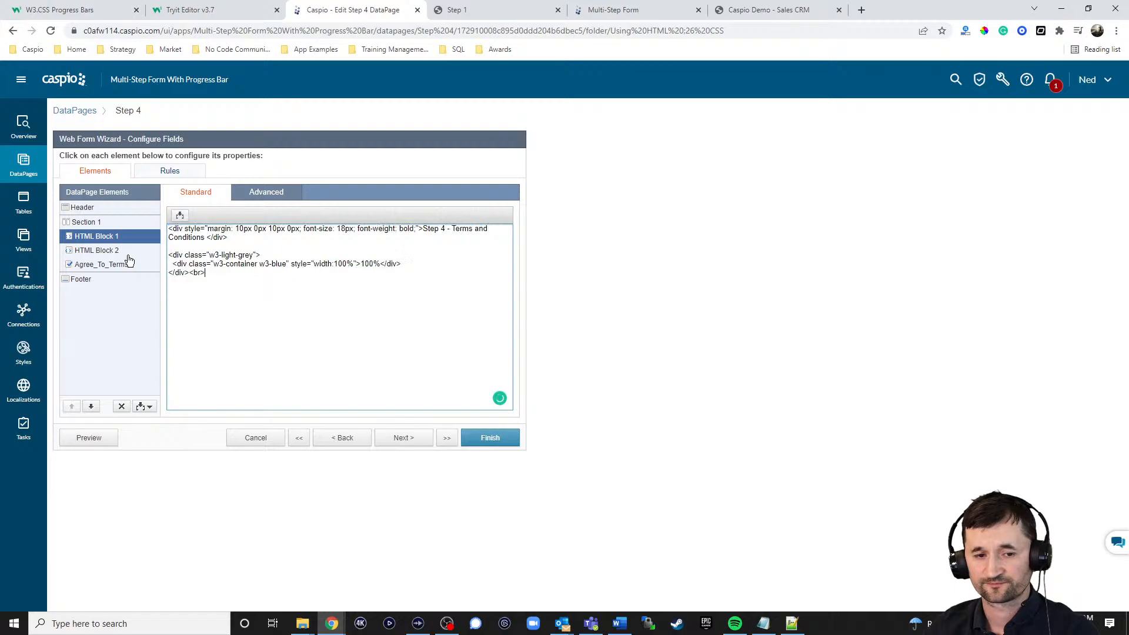
# Step: Highlight the iframe source URL in Step 4's HTML Block 2 and switch to the live Step 1 form
pyautogui.click(104, 253)
pyautogui.click(247, 263)
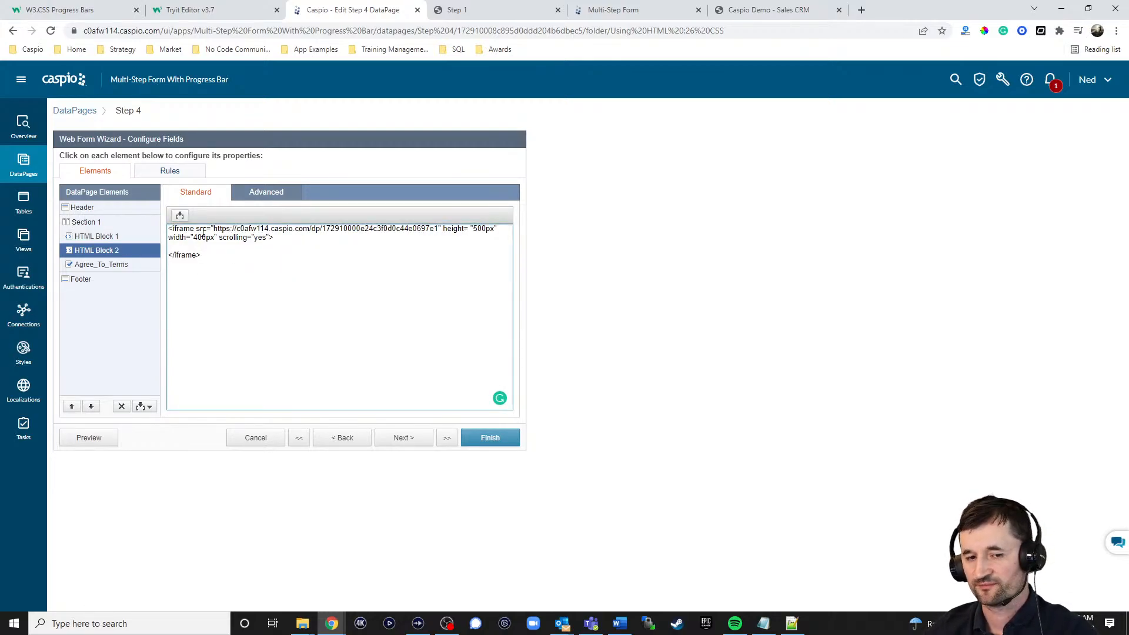
pyautogui.moveTo(214, 229); pyautogui.dragTo(441, 226)
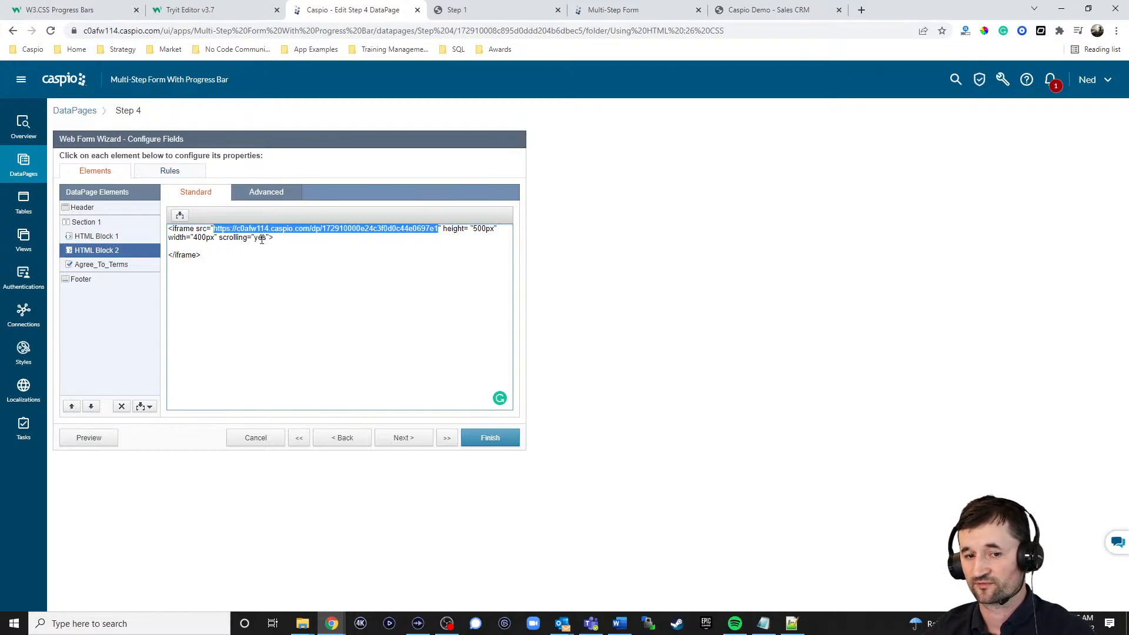
pyautogui.click(497, 10)
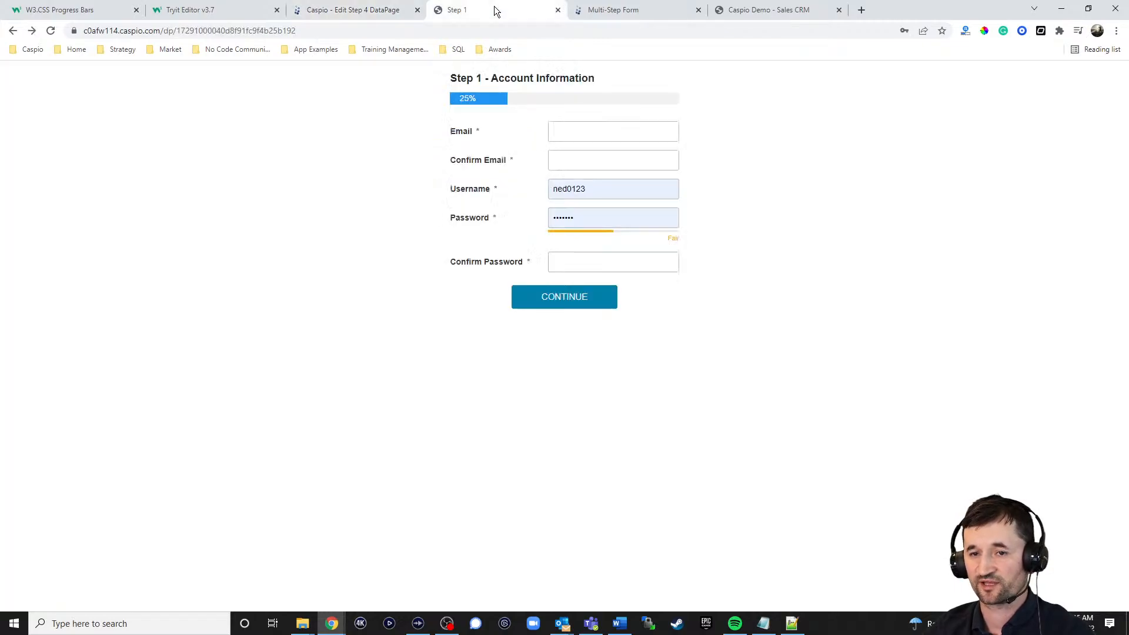
# Step: Fill in the email address and its confirmation in the Step 1 account information form
pyautogui.click(588, 130)
pyautogui.write('asdfg')
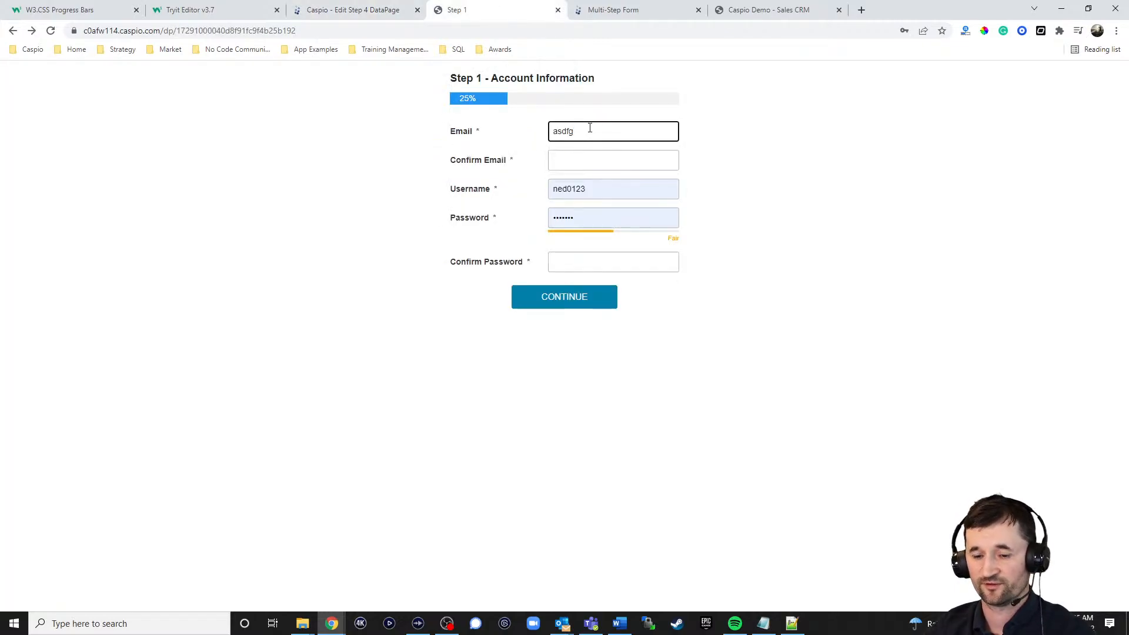
pyautogui.write('@')
pyautogui.press('BackSpace')
pyautogui.press('BackSpace')
pyautogui.press('BackSpace')
pyautogui.press('BackSpace')
pyautogui.press('BackSpace')
pyautogui.press('BackSpace')
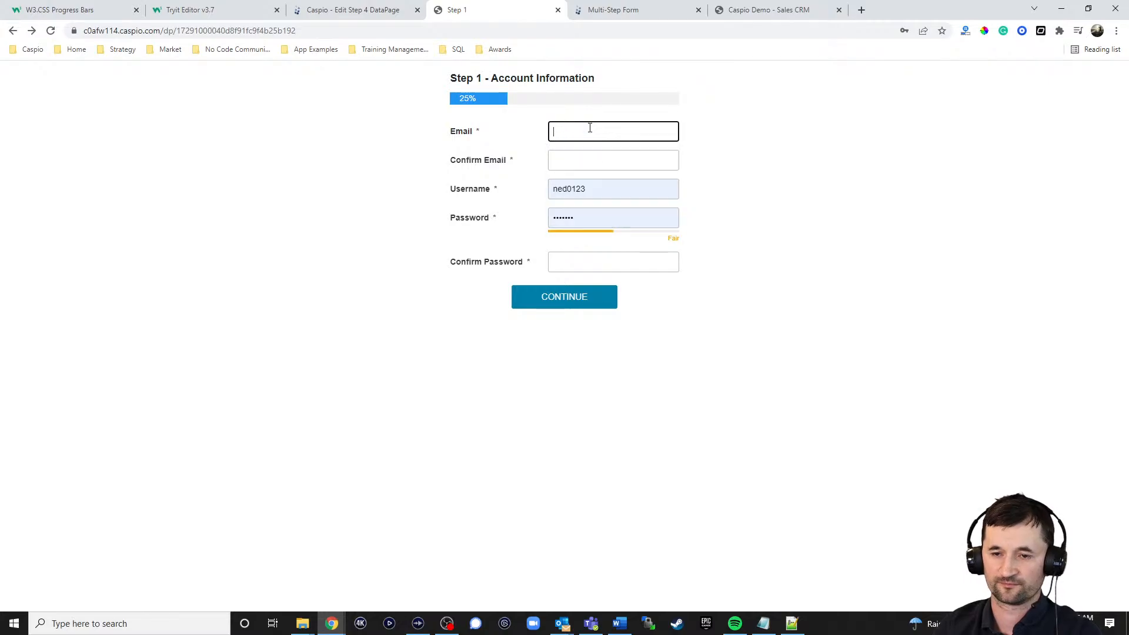
pyautogui.write('a@a.com')
pyautogui.press('Tab')
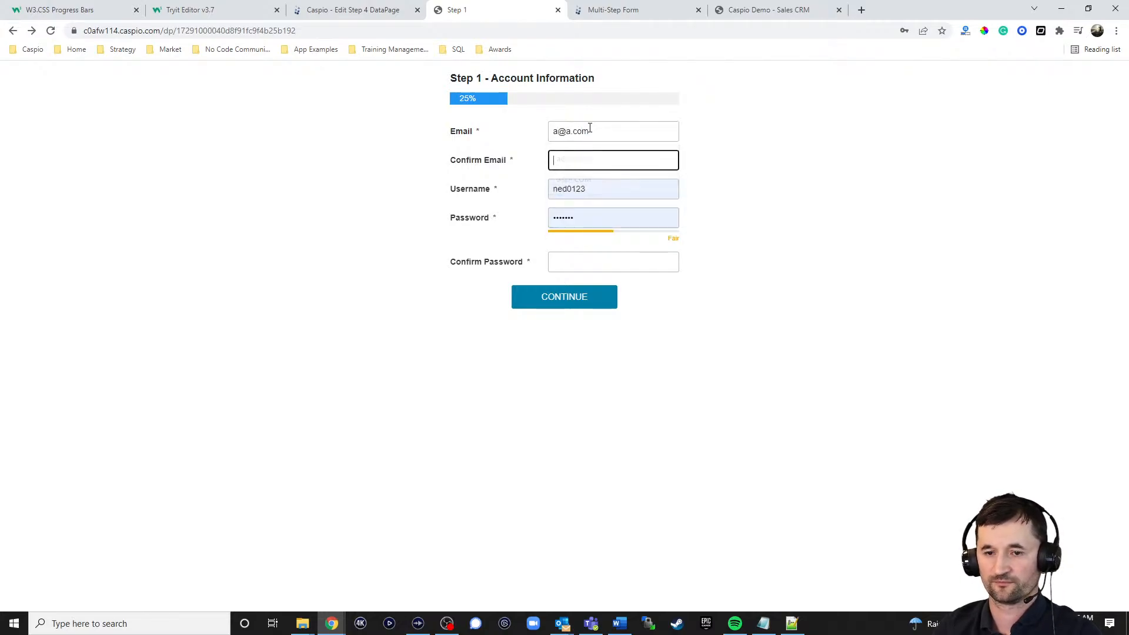
pyautogui.write('a@a.com')
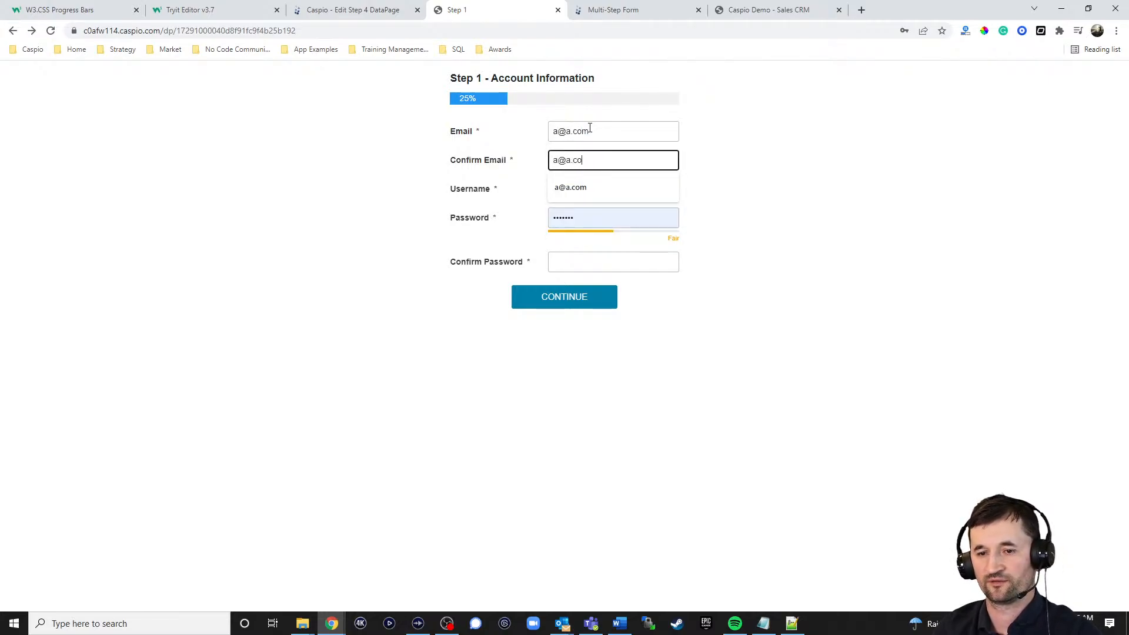
# Step: Enter the username "somethingname", fill in the account password and its confirmation, and continue to Step 2
pyautogui.press('Tab')
pyautogui.write('somethingname')
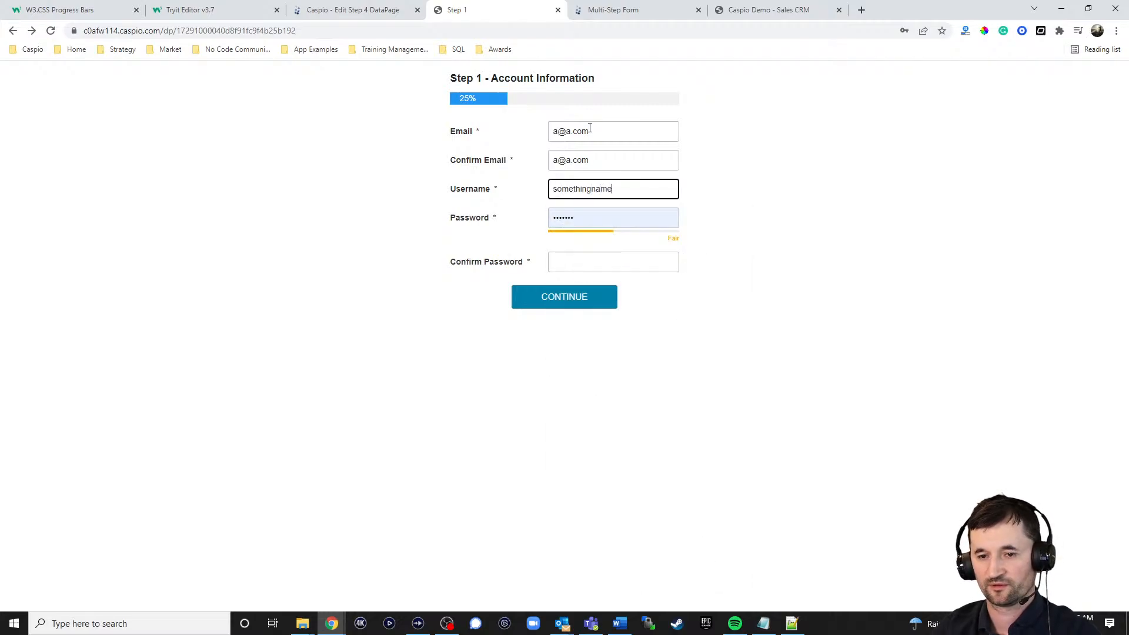
pyautogui.press('Tab')
pyautogui.write('asdf')
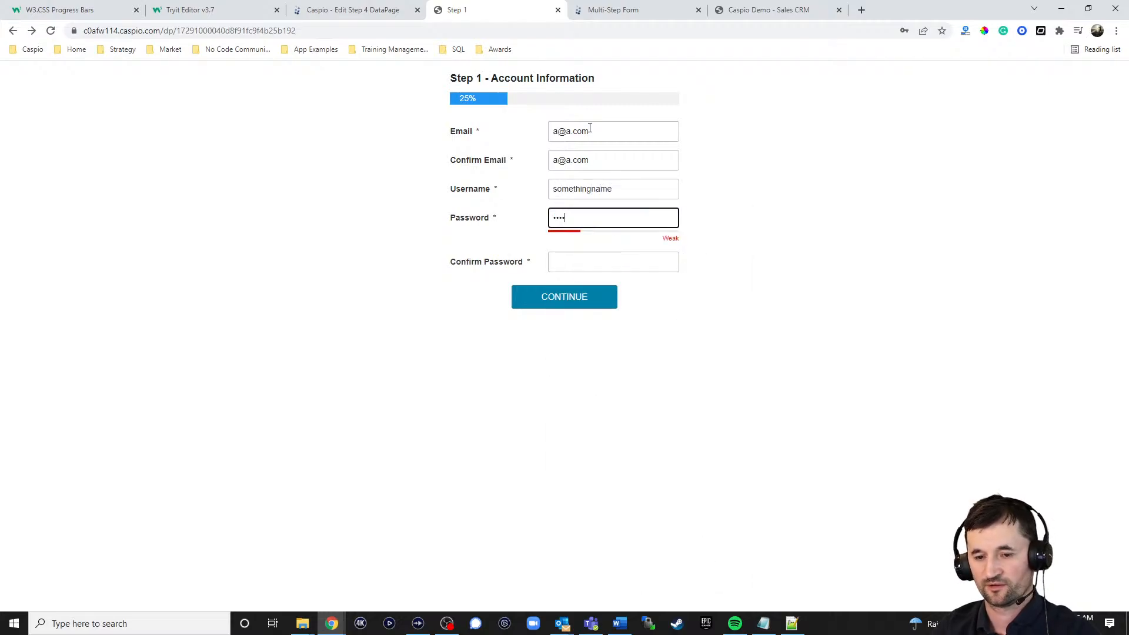
pyautogui.write('123')
pyautogui.press('Tab')
pyautogui.write('as')
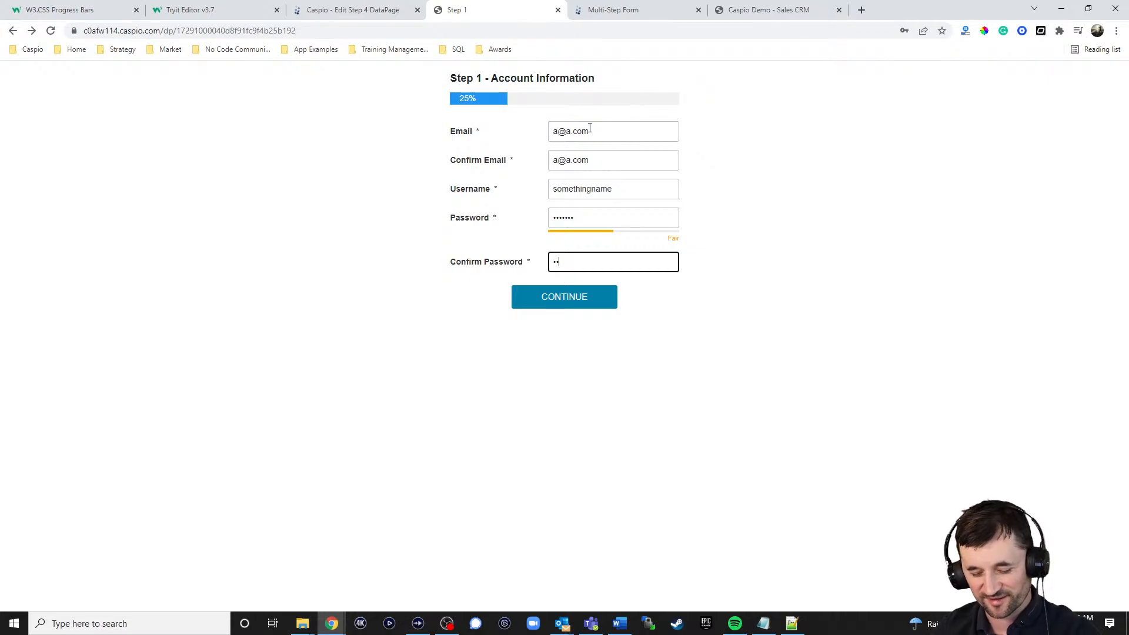
pyautogui.write('df123')
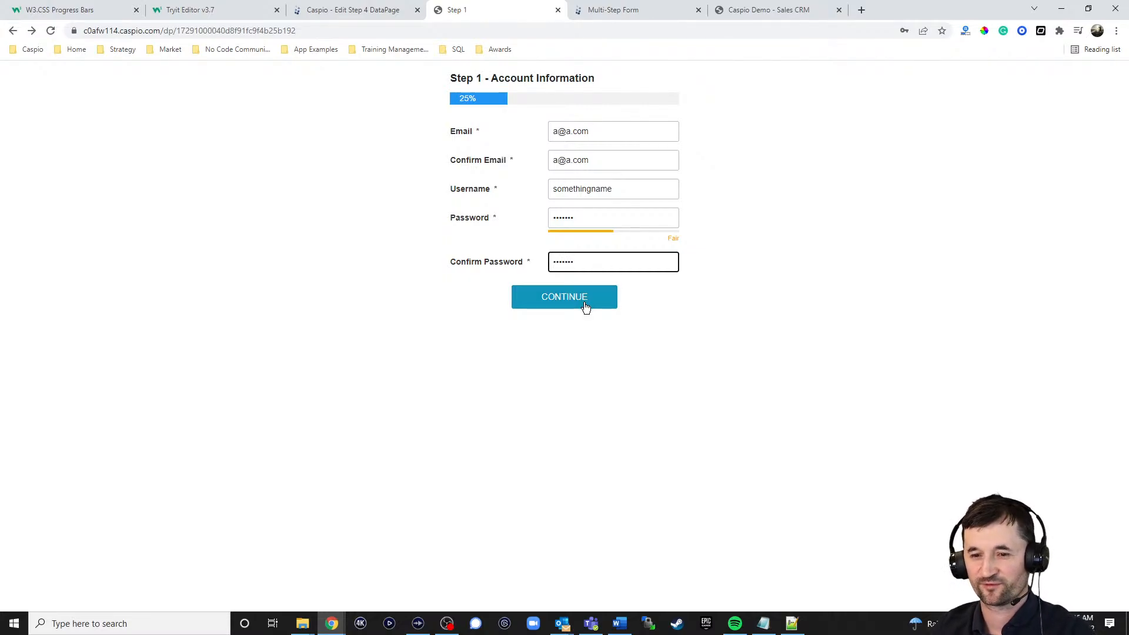
pyautogui.click(587, 303)
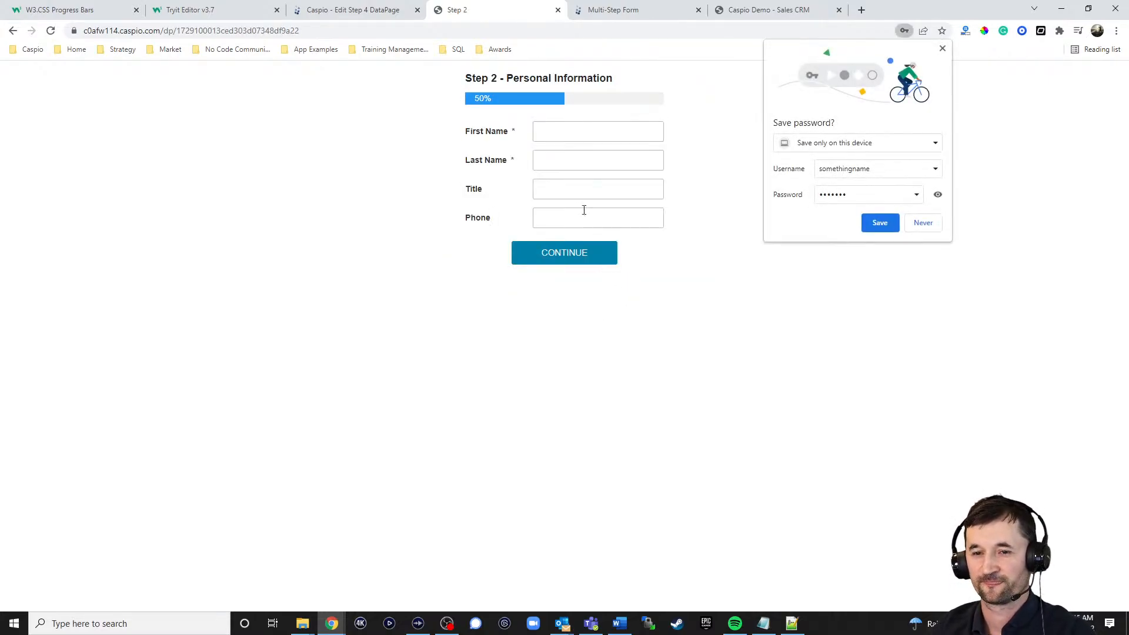
# Step: Fill in the first and last name in the Step 2 personal information form and continue to Step 3
pyautogui.click(588, 132)
pyautogui.write('daf')
pyautogui.press('Tab')
pyautogui.write('adfgdaf')
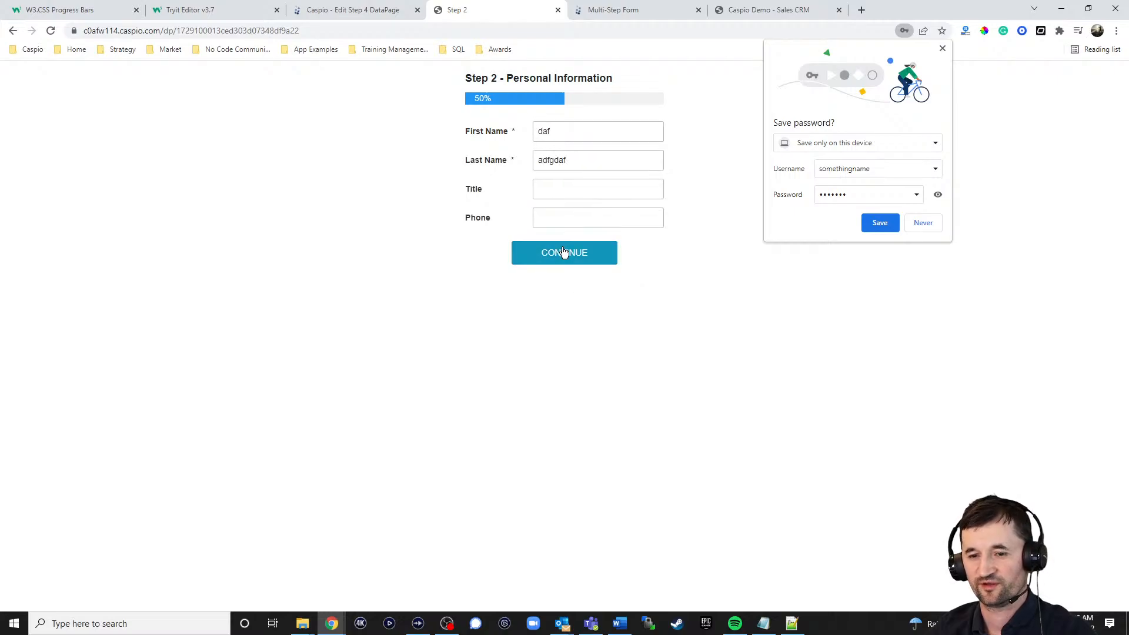
pyautogui.click(564, 253)
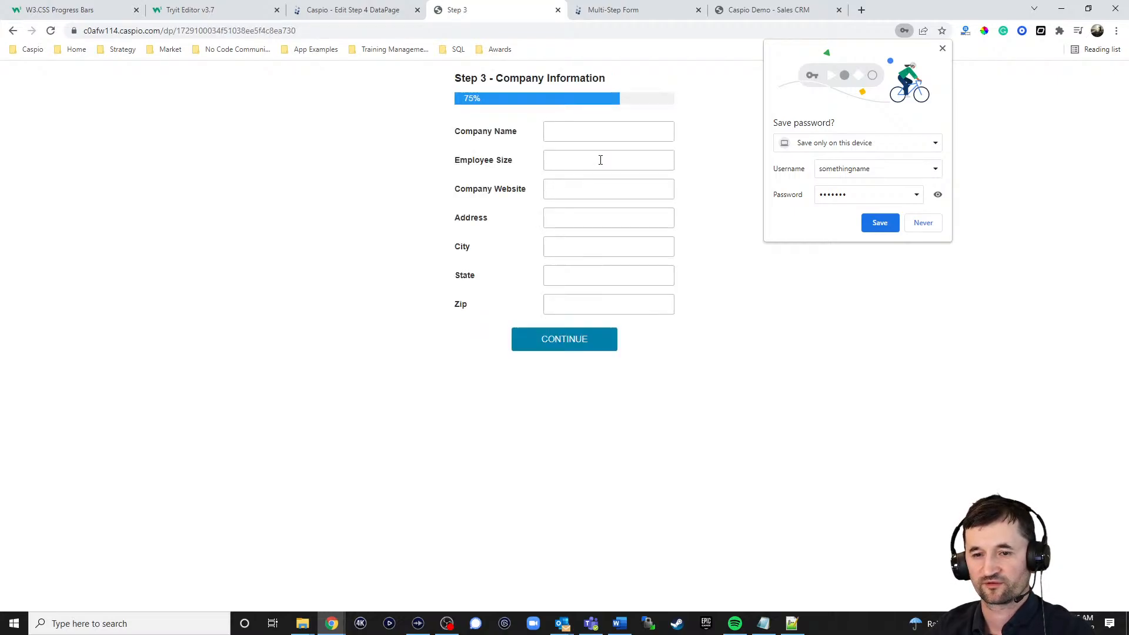
# Step: Continue past Step 3 with its fields blank, examine the Terms and Conditions frame, and dismiss the password-saving prompt
pyautogui.click(590, 341)
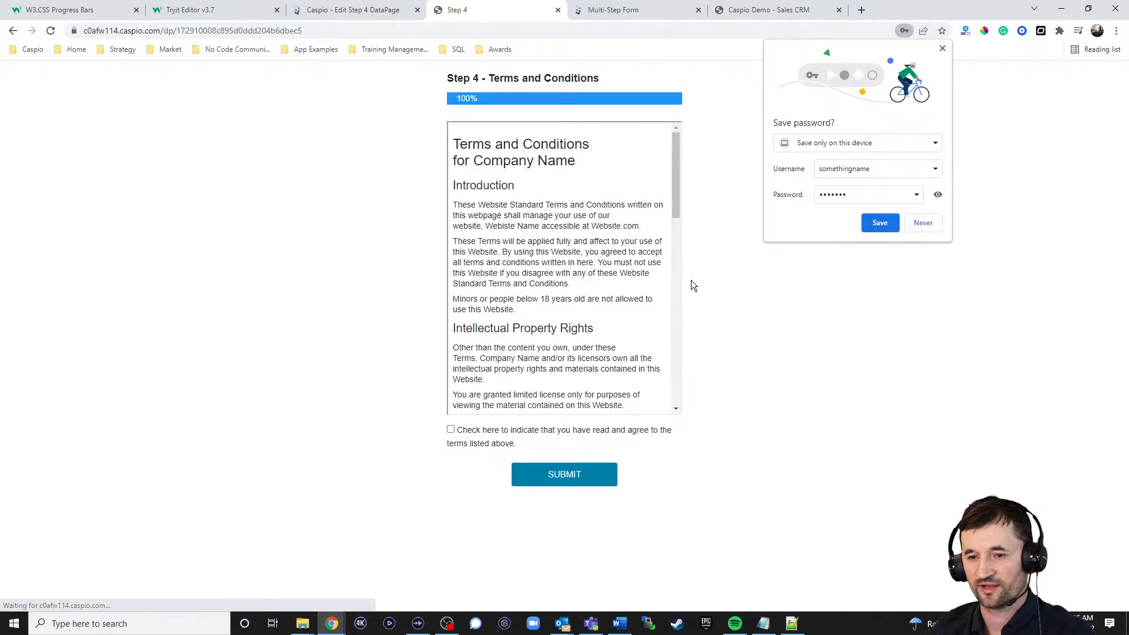
pyautogui.moveTo(677, 194)
pyautogui.mouseDown()
pyautogui.moveTo(676, 263)
pyautogui.moveTo(683, 188)
pyautogui.mouseUp()
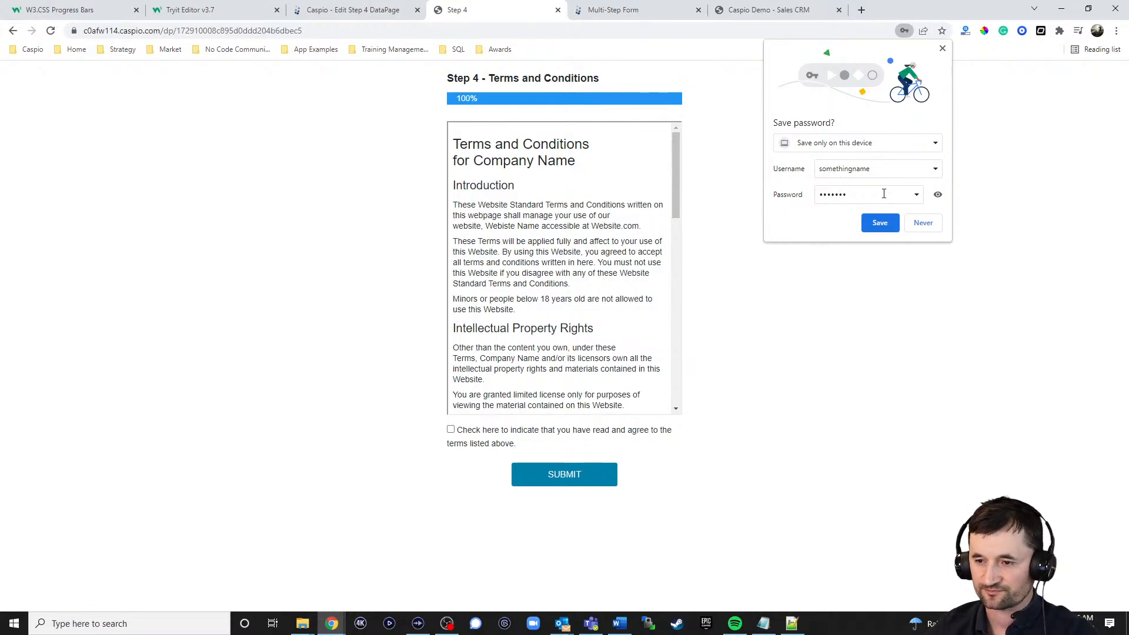
pyautogui.click(942, 48)
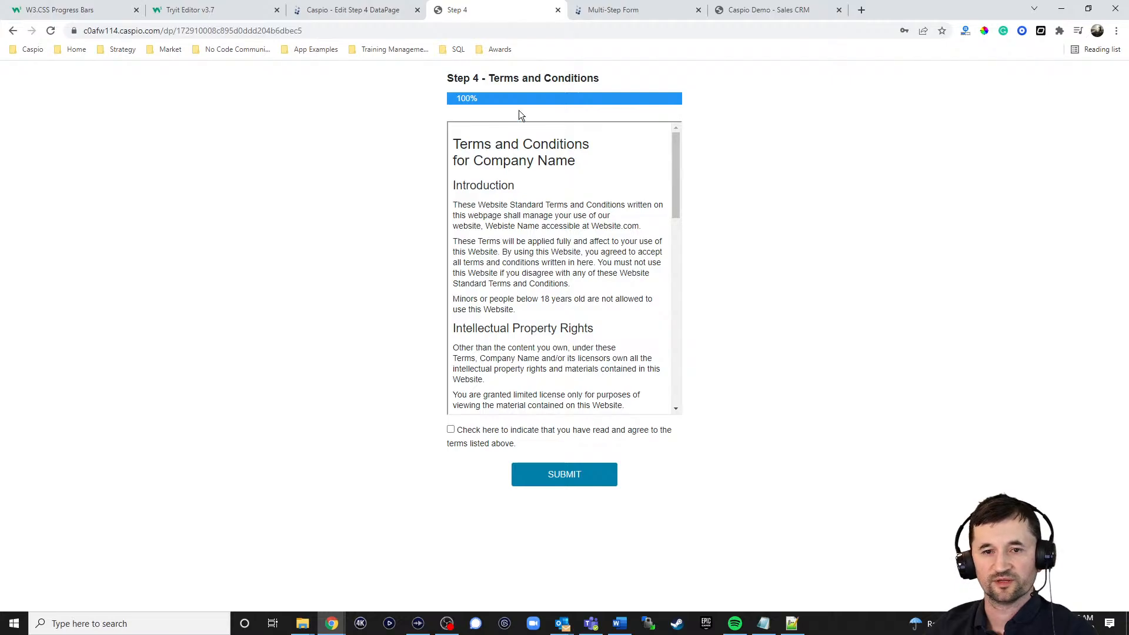
# Step: Add border="none" to the iframe tag in Step 4's HTML Block 2 and save the DataPage
pyautogui.click(352, 10)
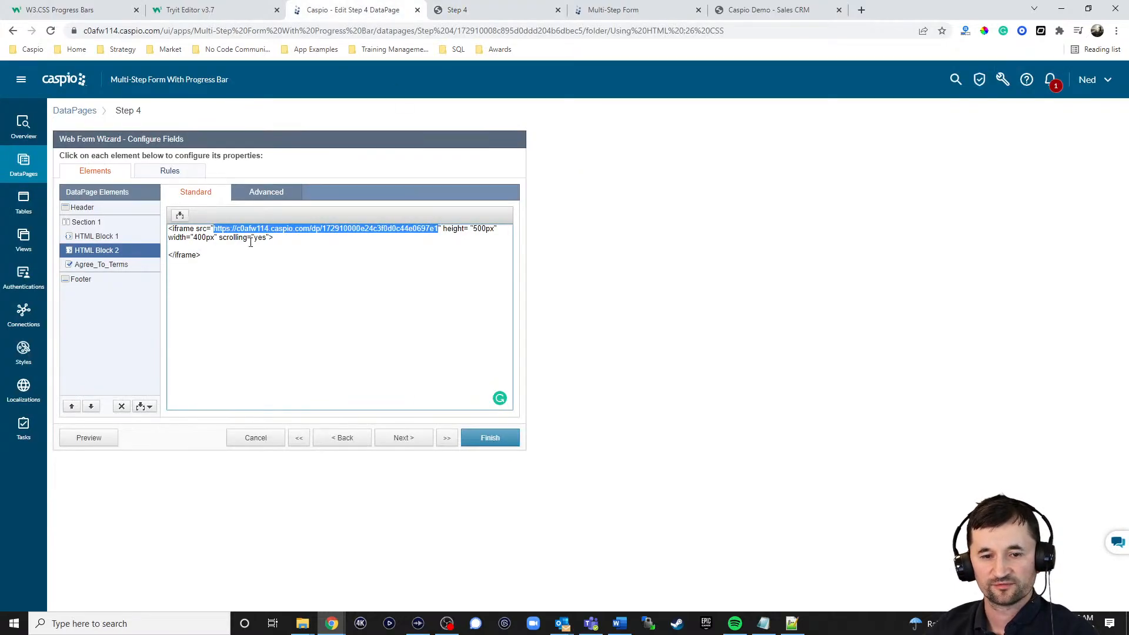
pyautogui.click(271, 237)
pyautogui.write('border')
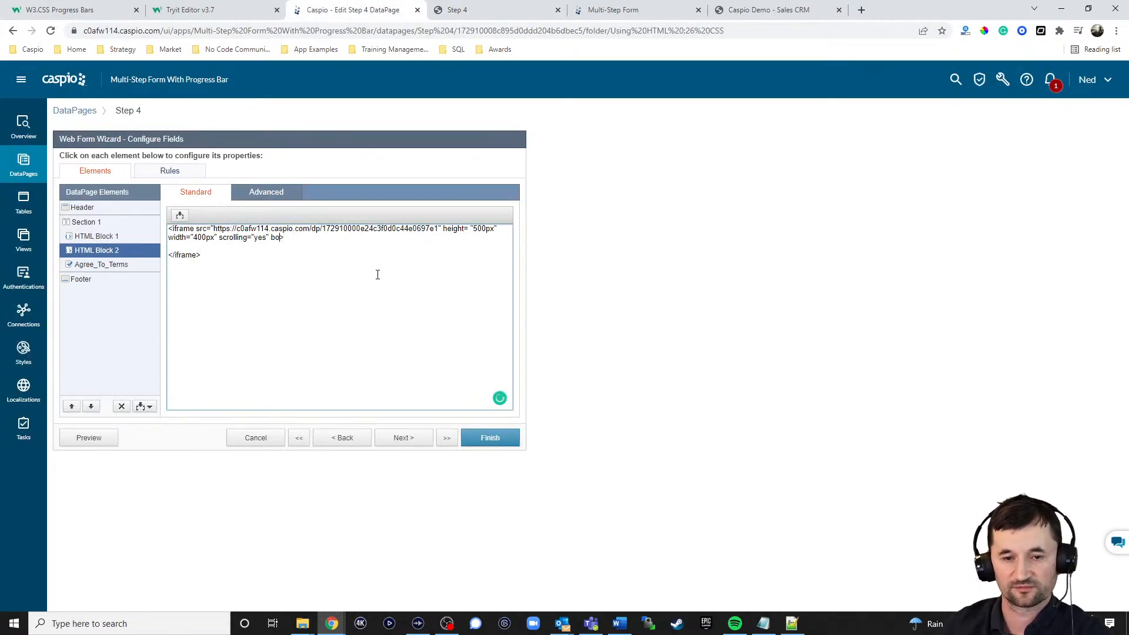
pyautogui.write('="none"')
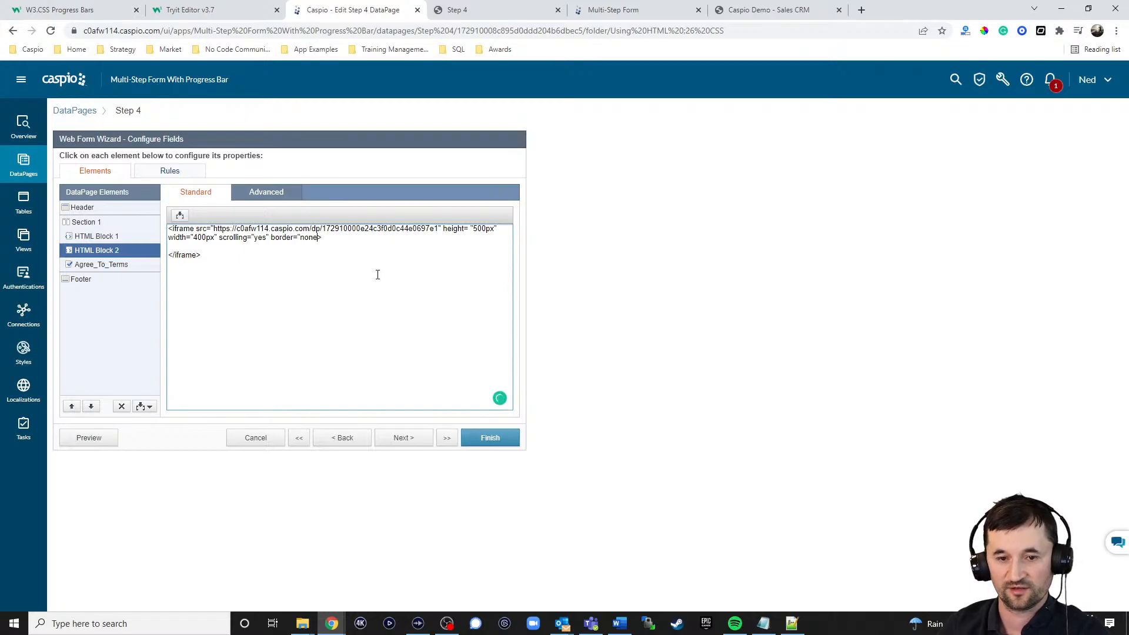
pyautogui.click(490, 437)
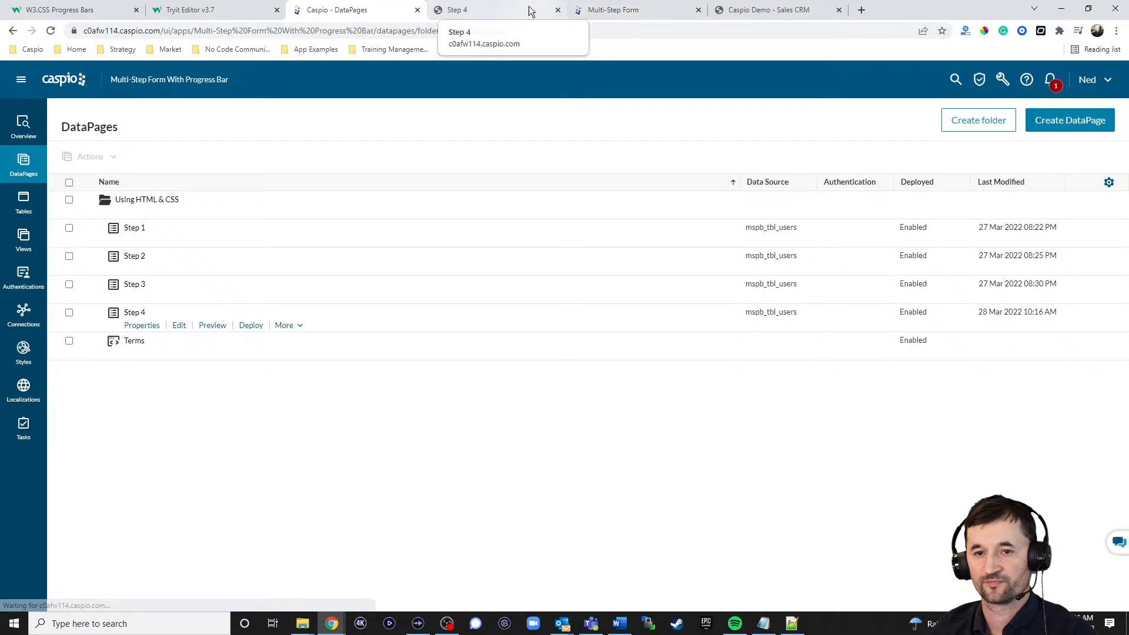
# Step: Reload the live Step 4 form to check the terms frame's border, and return to the Multi-Step Form demo
pyautogui.click(459, 10)
pyautogui.click(51, 30)
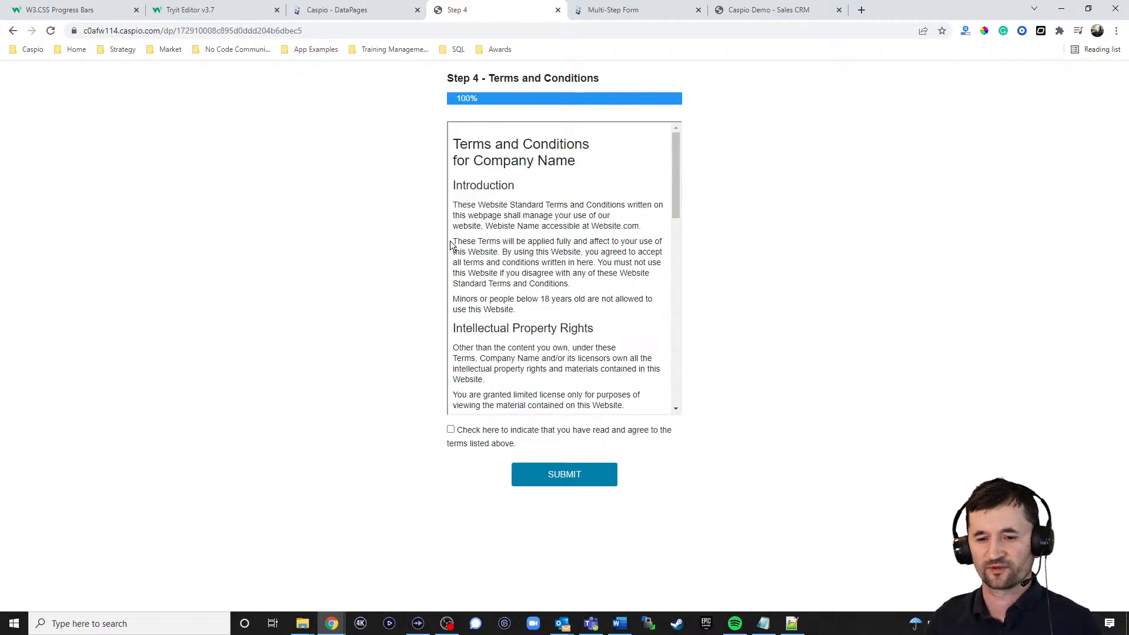
pyautogui.moveTo(677, 174)
pyautogui.mouseDown()
pyautogui.moveTo(686, 267)
pyautogui.moveTo(683, 168)
pyautogui.mouseUp()
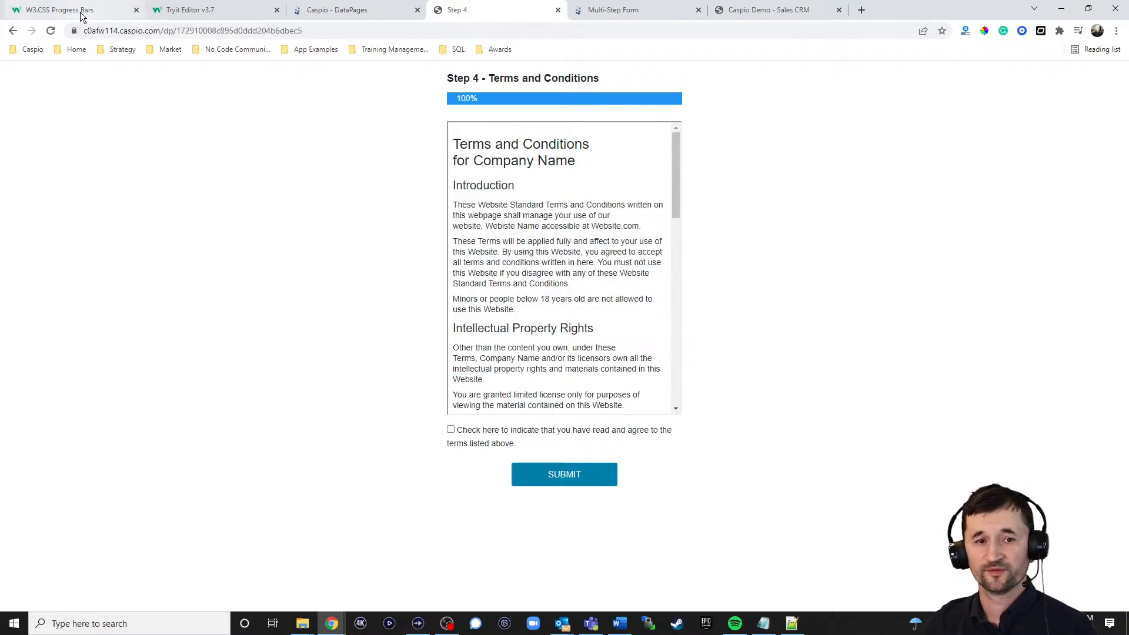
pyautogui.click(342, 10)
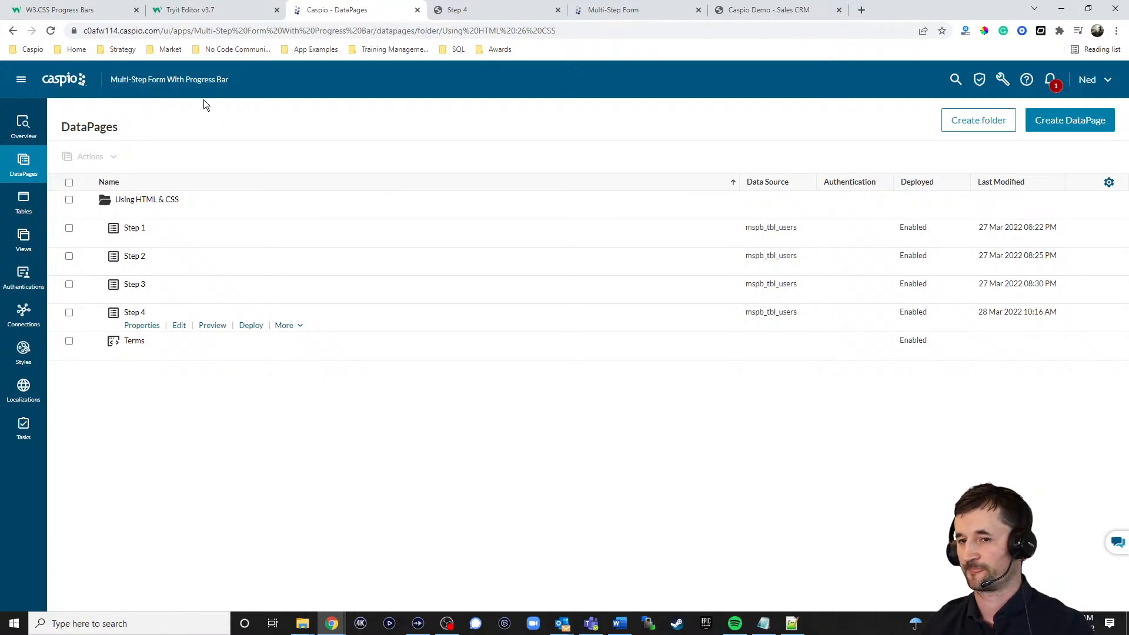
pyautogui.click(631, 11)
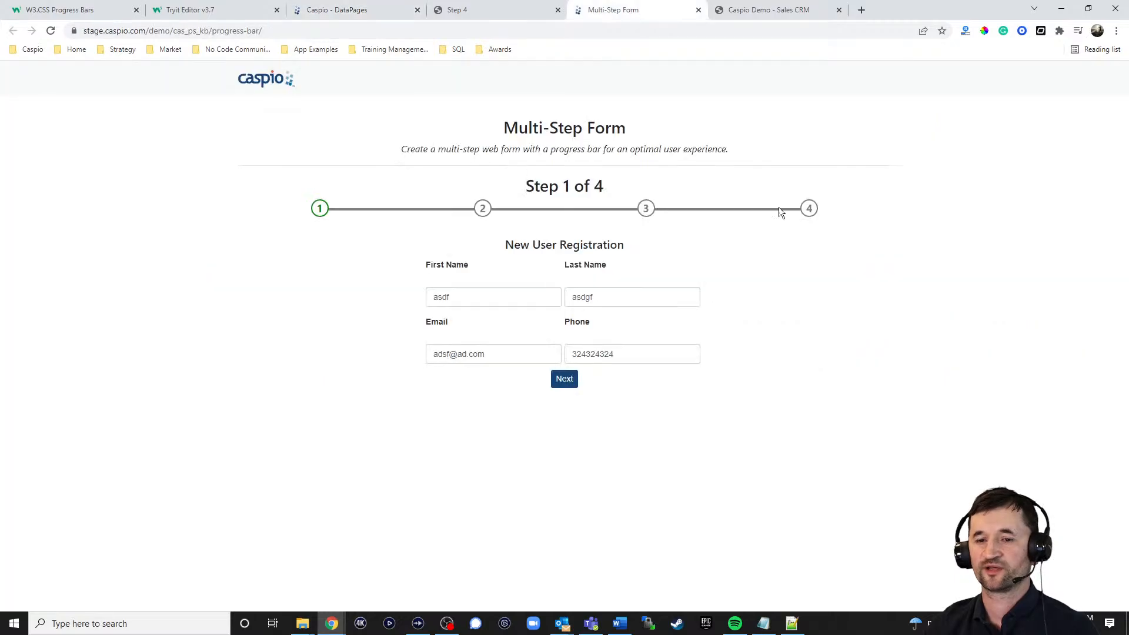